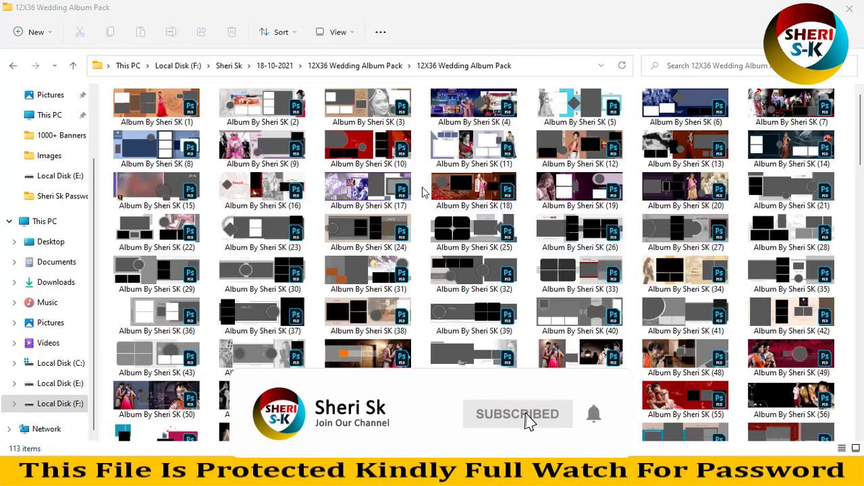
- Check the 12X36 Wedding Album Pack folder's properties: 113 PSD files, about 4.31 GB
right_click(314, 251)
left_click(358, 213)
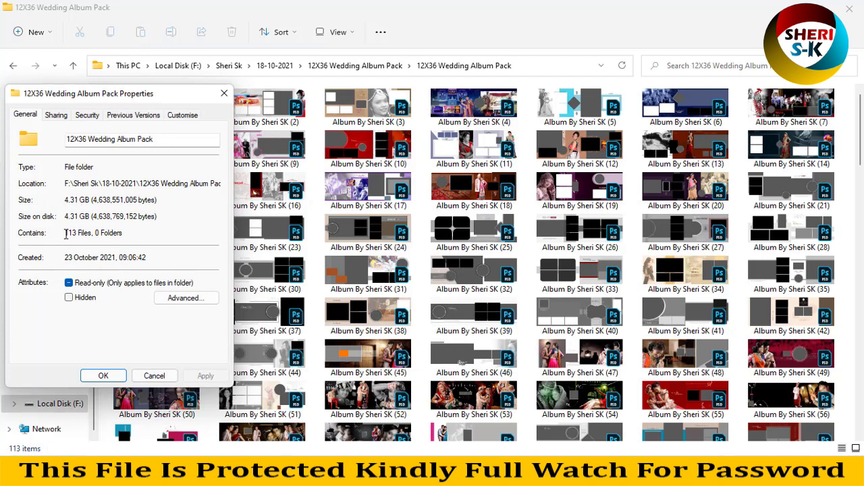
left_click(154, 376)
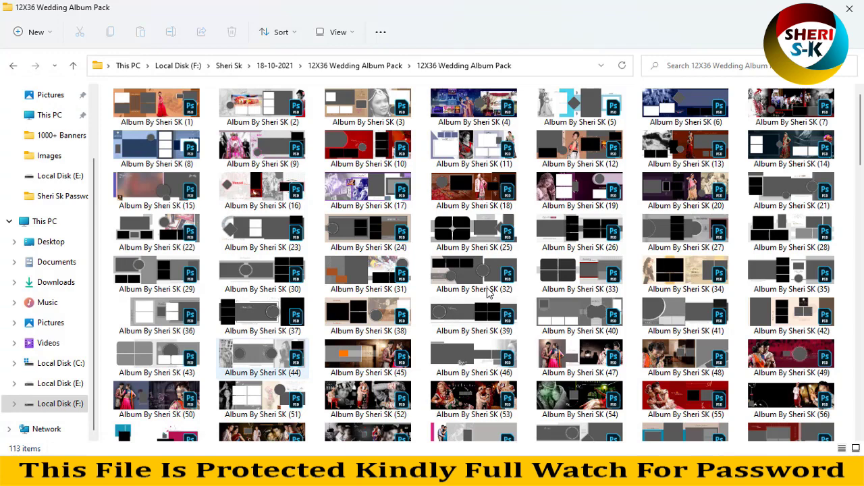
- Browse the template thumbnails and open Album By Sheri SK (2) in Photoshop
scroll(427, 219, "down", 2)
scroll(427, 219, "down", 2)
scroll(427, 219, "down", 2)
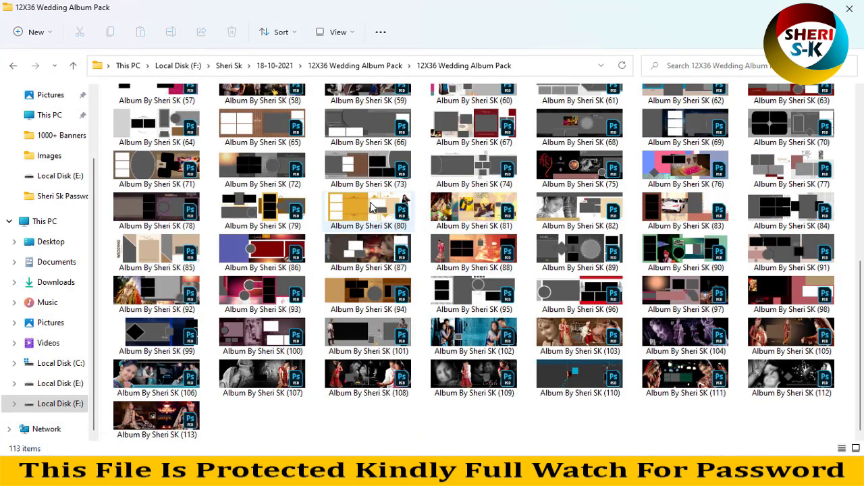
mouse_move(369, 211)
scroll(365, 210, "up", 6)
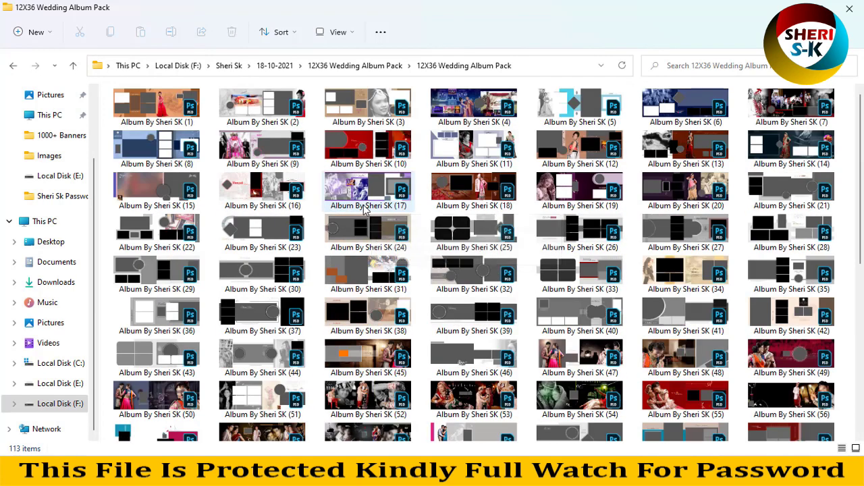
left_click(476, 145)
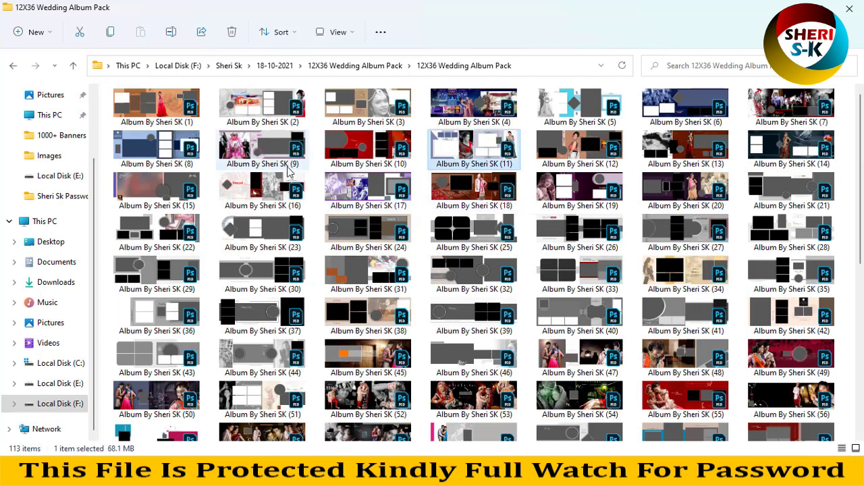
left_click(368, 114)
left_click(175, 127)
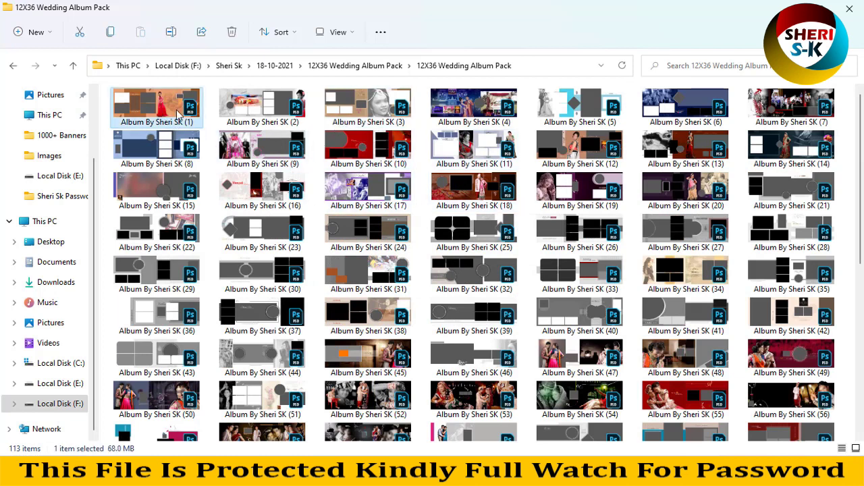
double_click(257, 108)
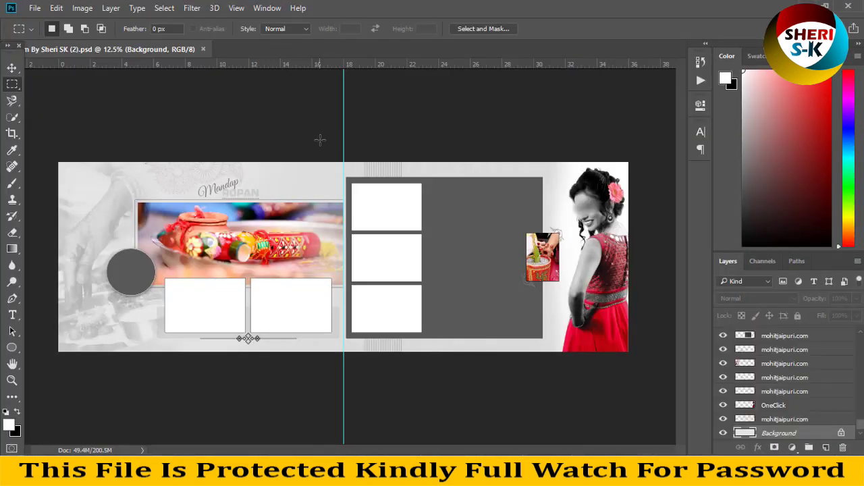
- Try moving the photo, frame and hand-image layers with the Move tool, undoing the changes
left_click(12, 68)
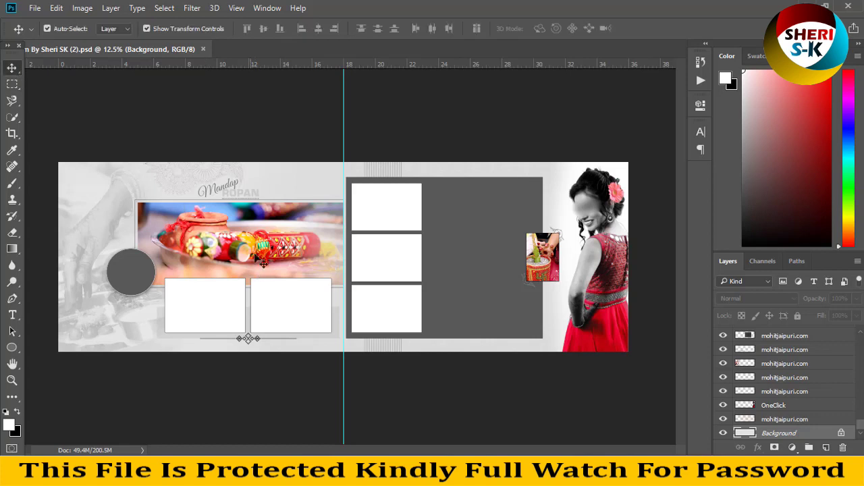
mouse_move(257, 255)
left_mouse_down()
mouse_move(181, 259)
mouse_move(164, 181)
mouse_move(249, 233)
left_mouse_up()
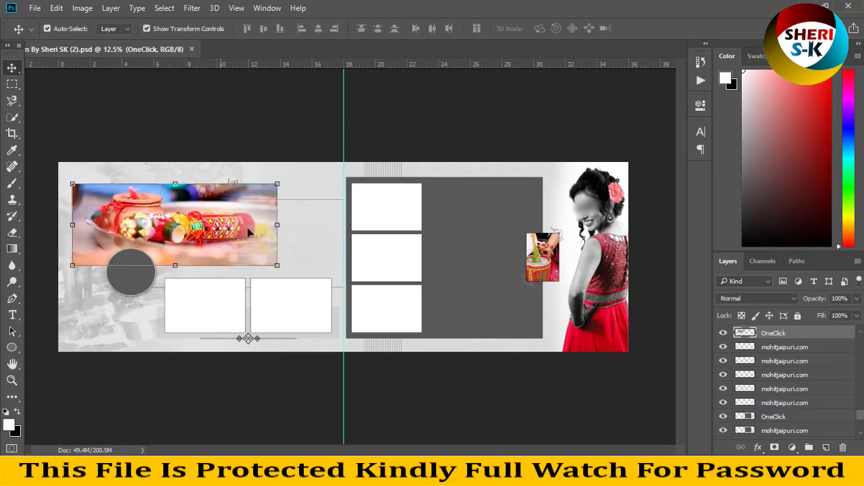
key("ctrl+z")
mouse_move(607, 251)
left_mouse_down()
mouse_move(575, 252)
mouse_move(607, 251)
left_mouse_up()
left_click(461, 250)
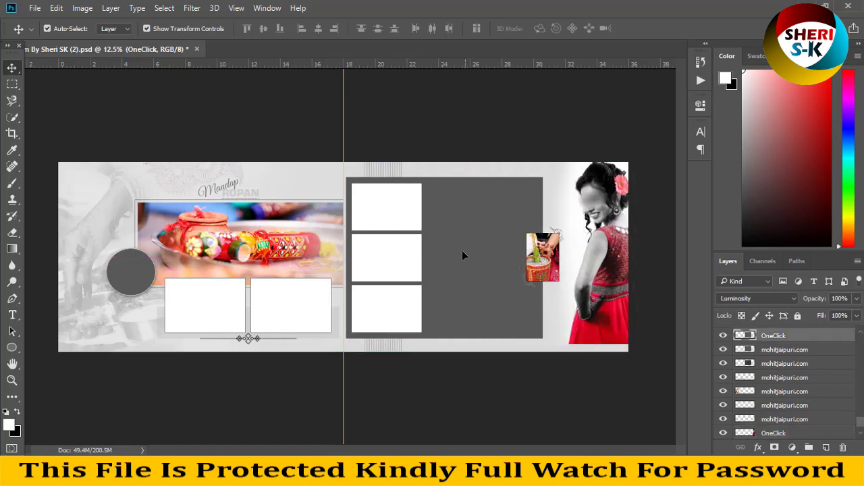
left_click(401, 232)
left_click(398, 279)
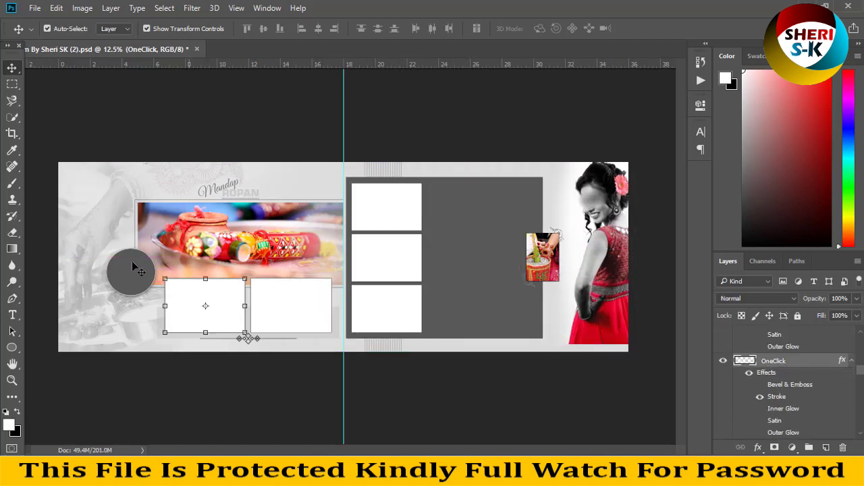
left_click_drag(101, 223, 207, 196)
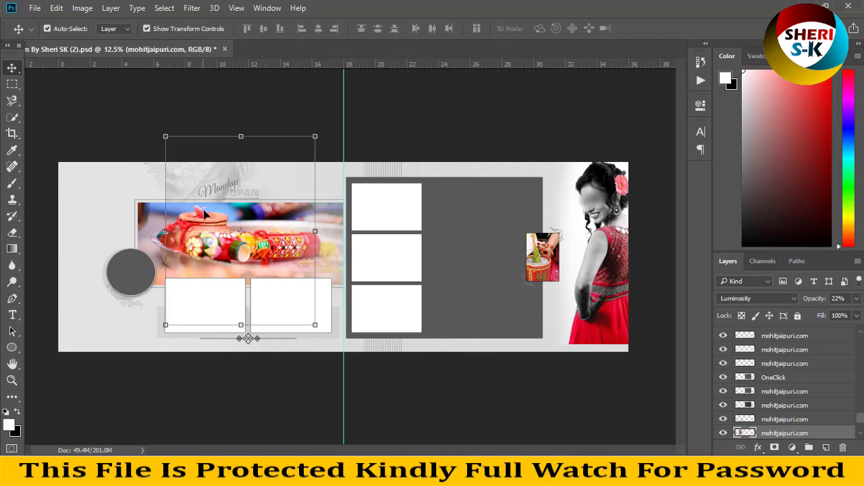
key("ctrl+z")
- Close template (2) without saving, then preview and close Album By Sheri SK (25)
left_click(224, 49)
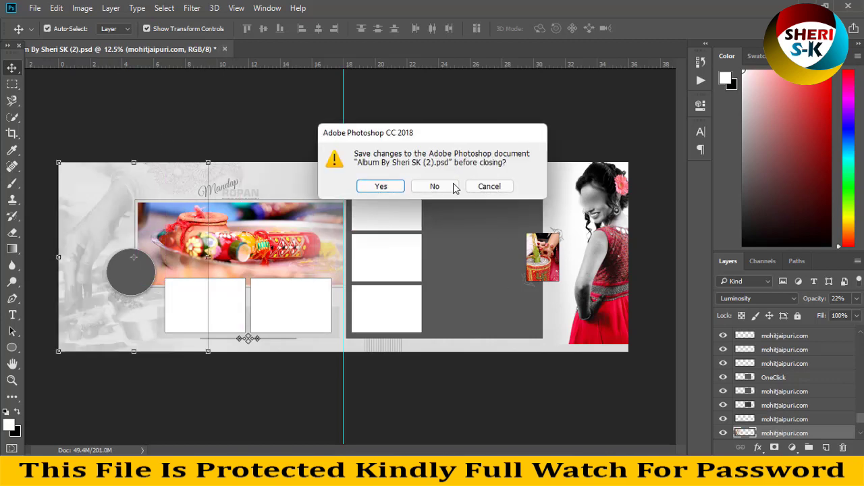
left_click(454, 189)
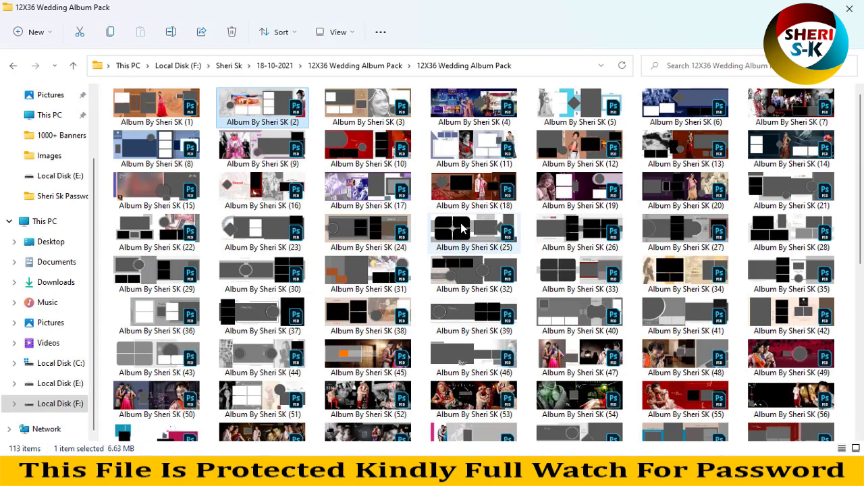
double_click(462, 228)
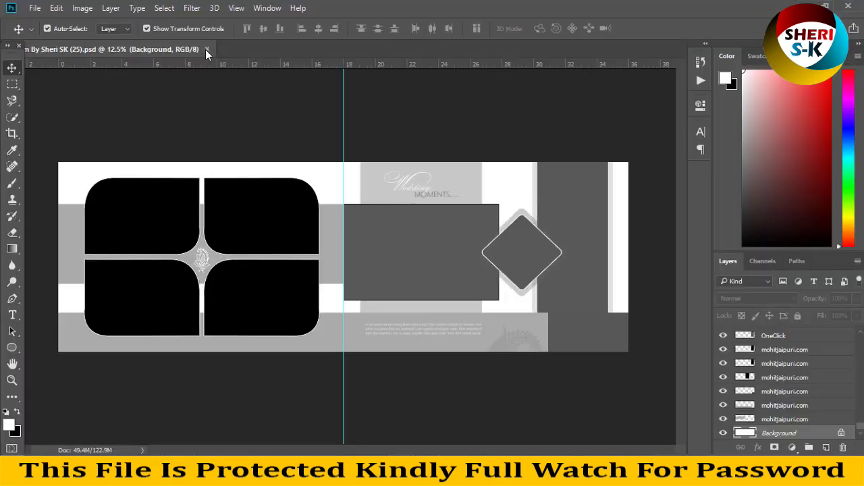
left_click(205, 49)
- Back in File Explorer, open Album By Sheri SK (26) in Photoshop
key("alt+Tab")
left_click(575, 233)
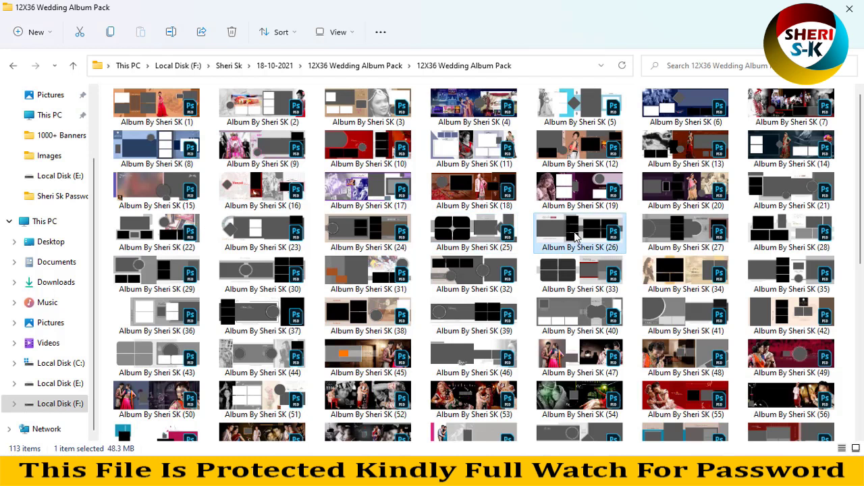
double_click(579, 233)
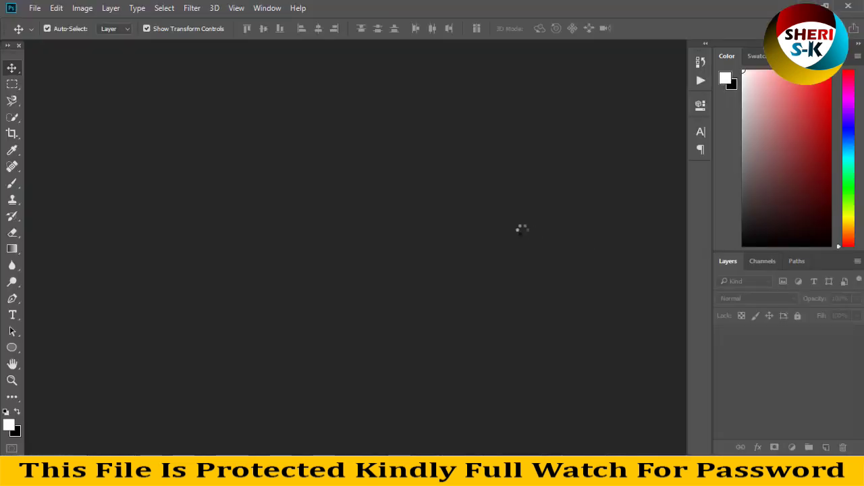
left_click(195, 231)
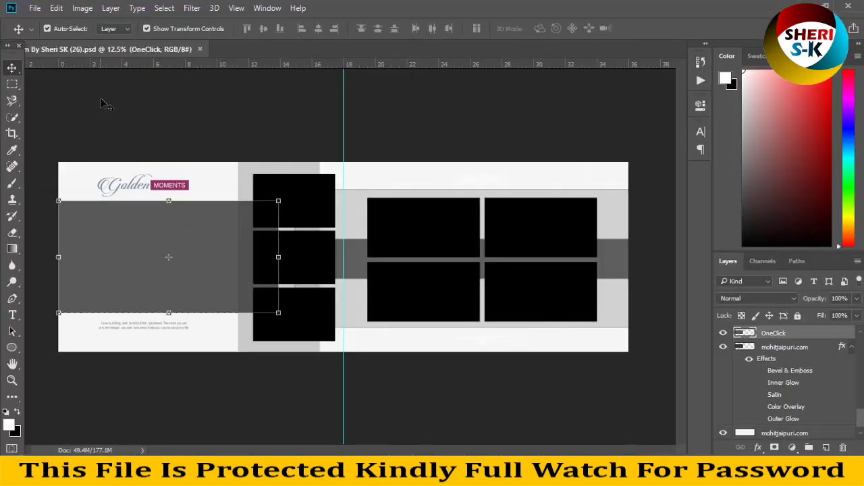
left_click(35, 8)
left_click(39, 56)
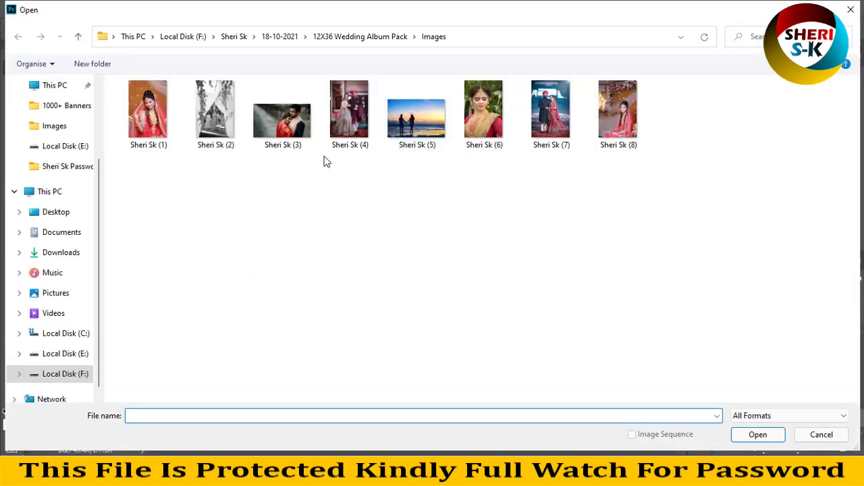
double_click(295, 131)
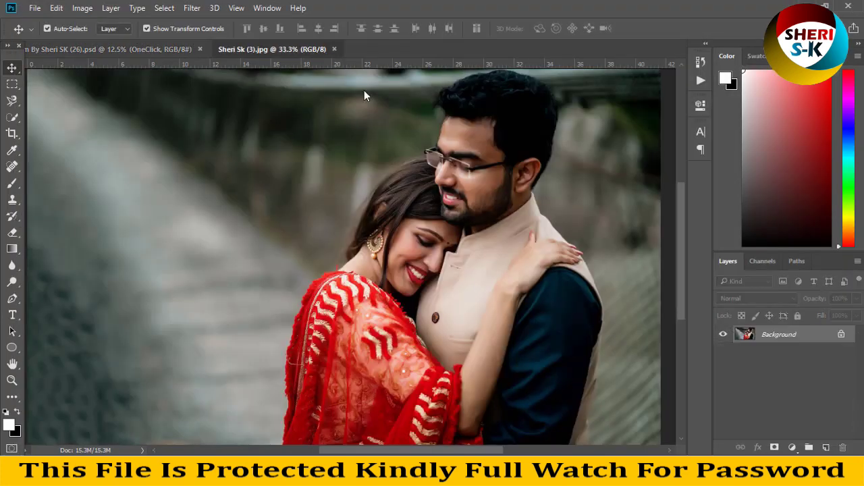
left_click_drag(272, 49, 499, 245)
left_click(154, 243)
mouse_move(473, 270)
left_mouse_down()
mouse_move(155, 257)
mouse_move(158, 203)
left_mouse_up()
key("Return")
left_click_drag(732, 108, 569, 125)
left_click(570, 124)
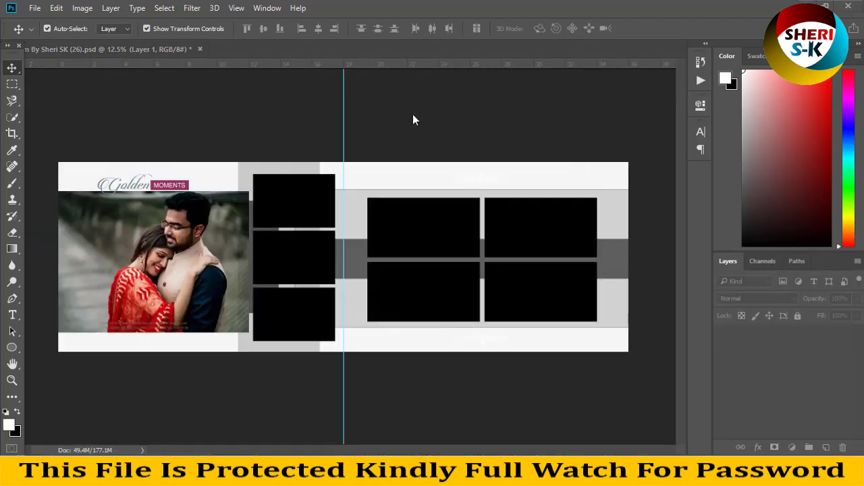
scroll(800, 399, "down", 2)
- Clip the couple photo into the left frame with Create Clipping Mask and nudge it into place
right_click(785, 409)
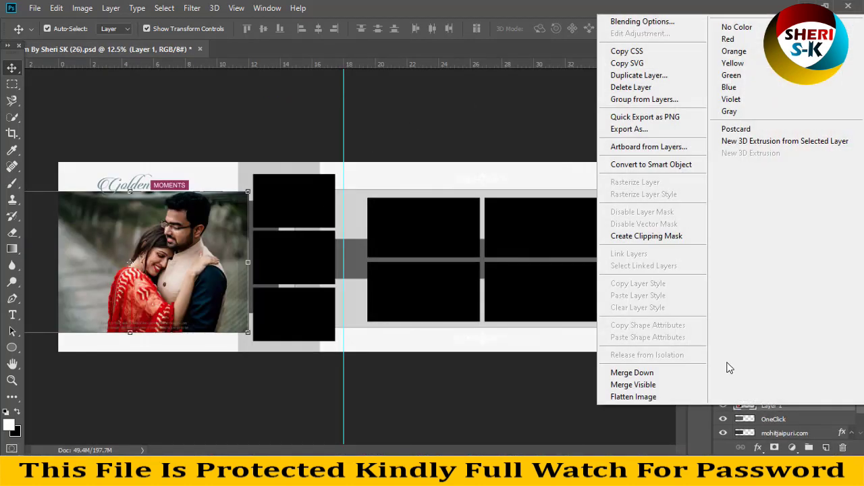
left_click(636, 237)
left_click_drag(130, 262, 131, 256)
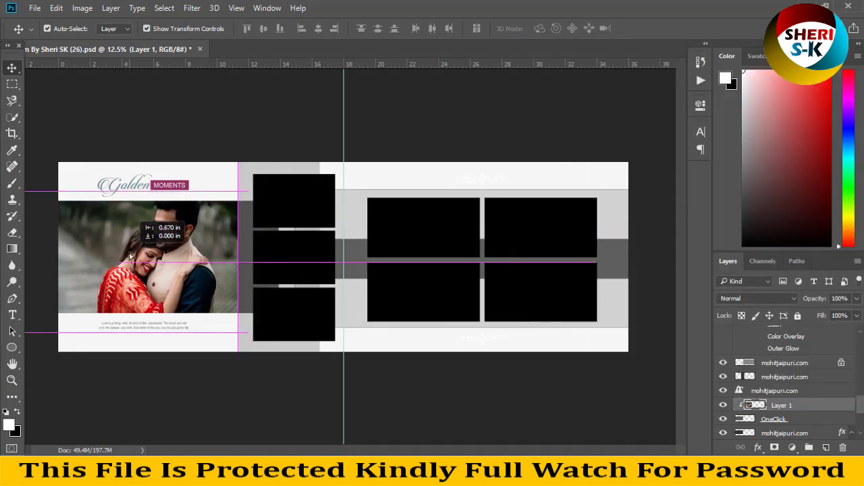
left_click(295, 144)
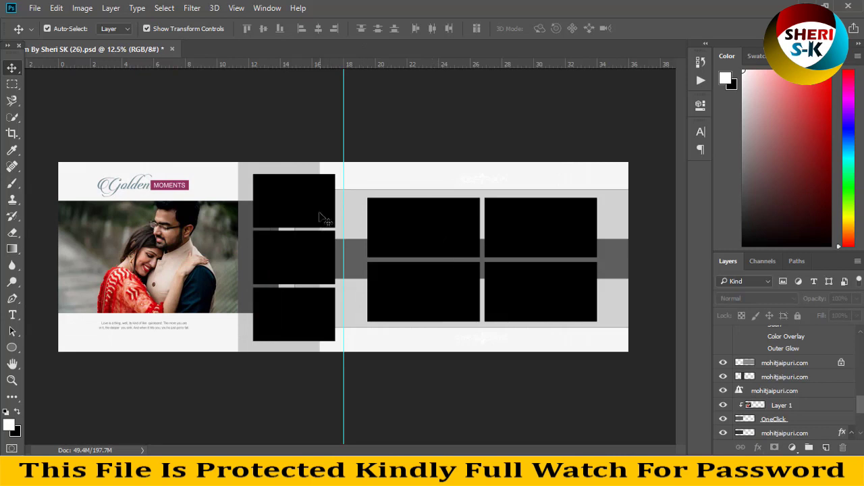
left_click(432, 216)
left_click(35, 8)
left_click(43, 33)
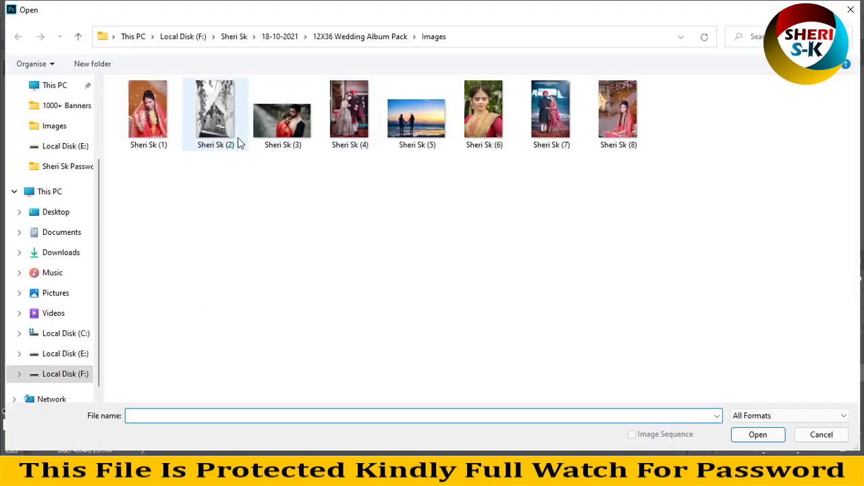
double_click(338, 118)
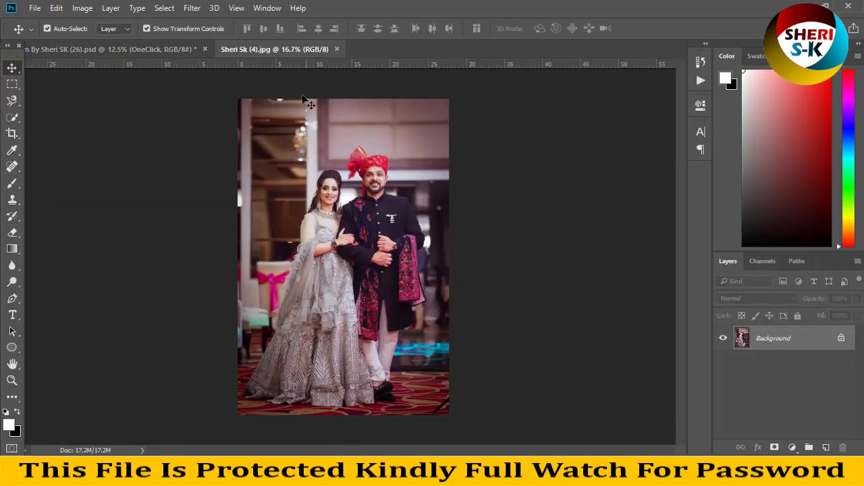
key("ctrl")
left_click_drag(296, 51, 422, 152)
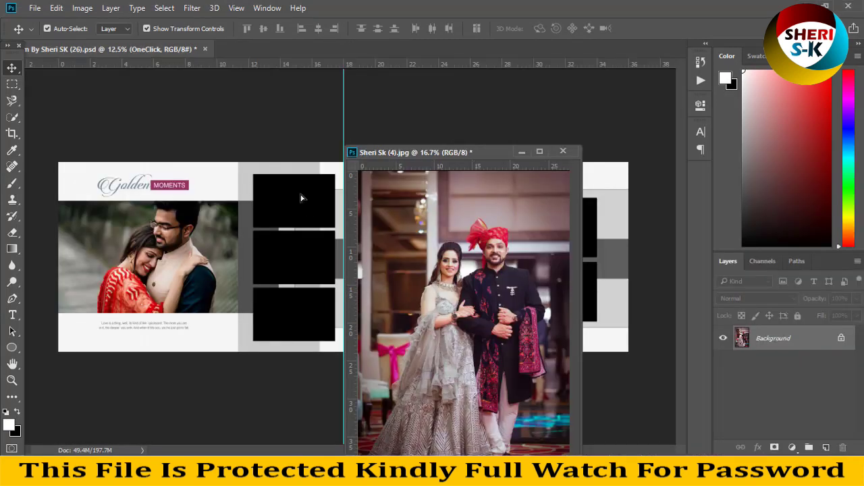
left_click_drag(302, 198, 302, 198)
left_click(522, 151)
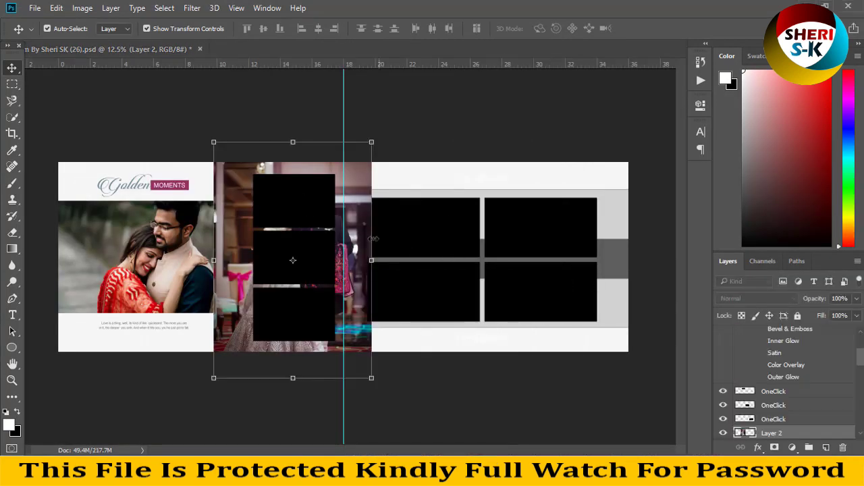
left_click_drag(770, 427, 770, 389)
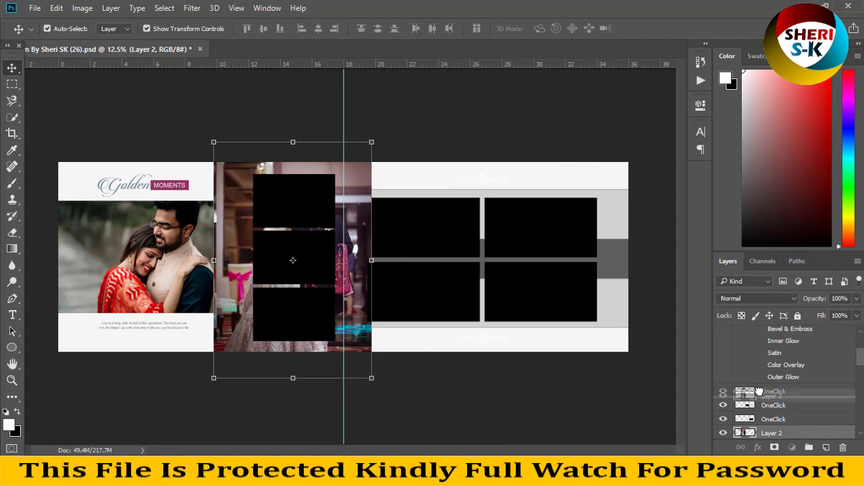
key("ctrl+z")
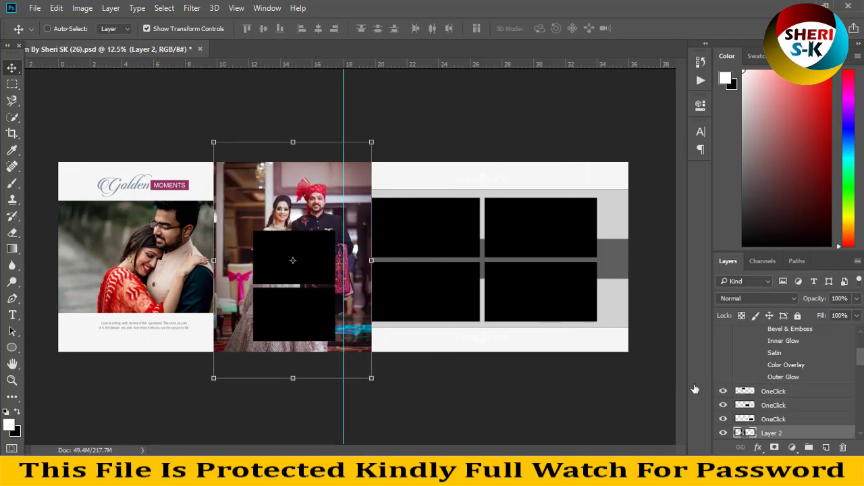
left_click_drag(356, 176, 458, 187)
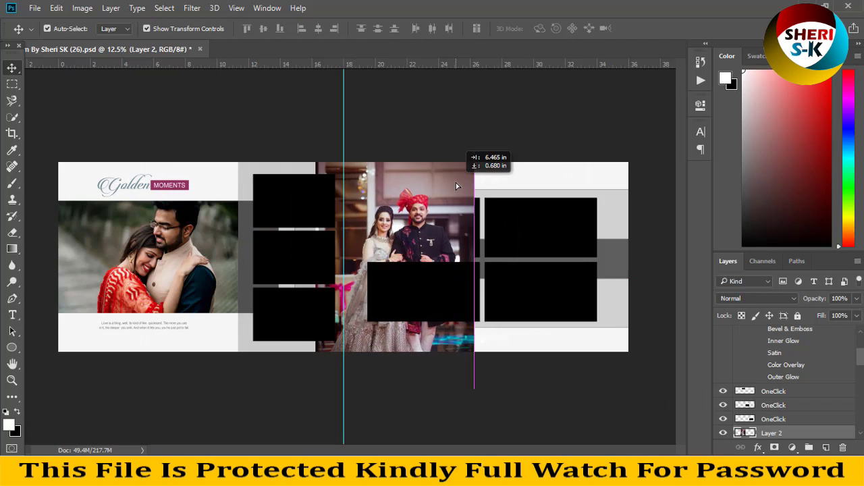
key("Delete")
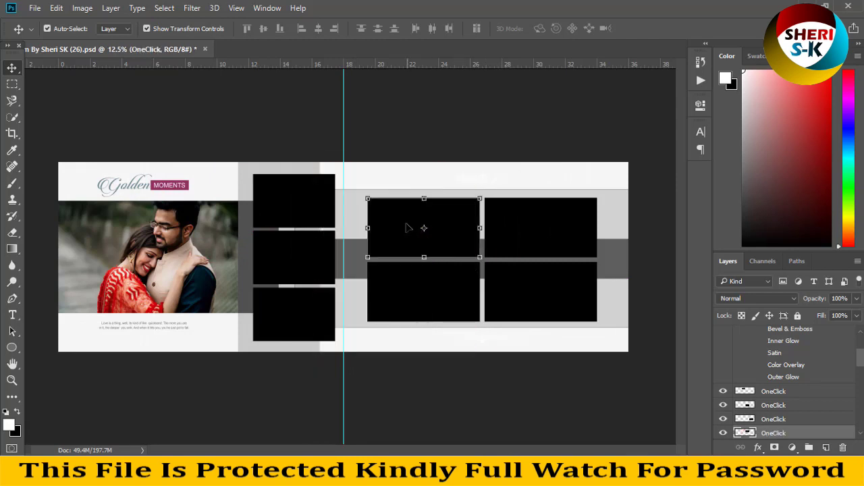
scroll(804, 393, "up", 1)
left_click(571, 235)
left_click(542, 301)
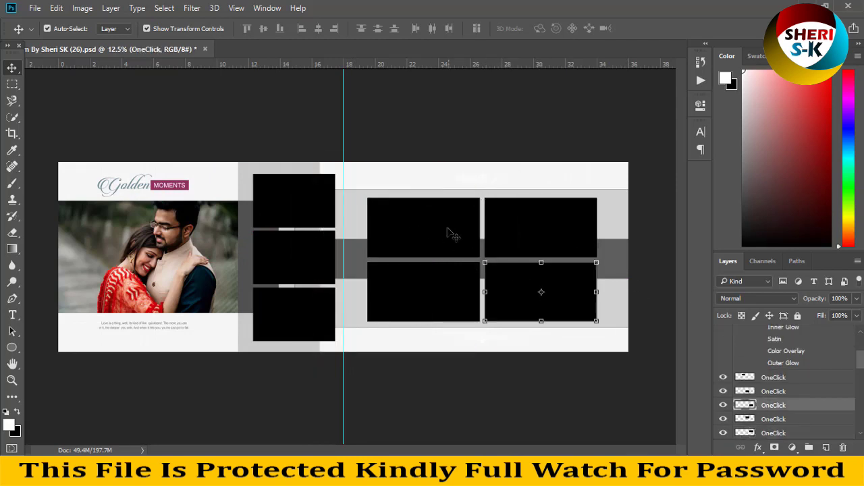
left_click(434, 225)
left_click(34, 8)
left_click(61, 32)
left_click(481, 125)
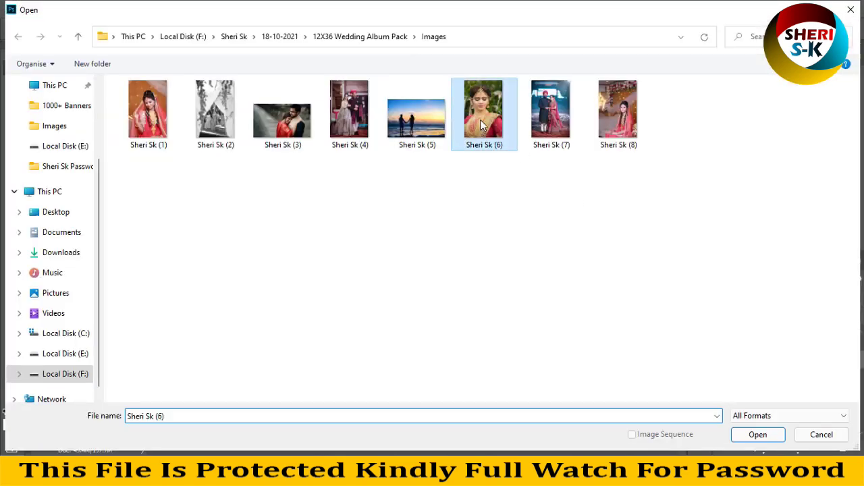
double_click(594, 128)
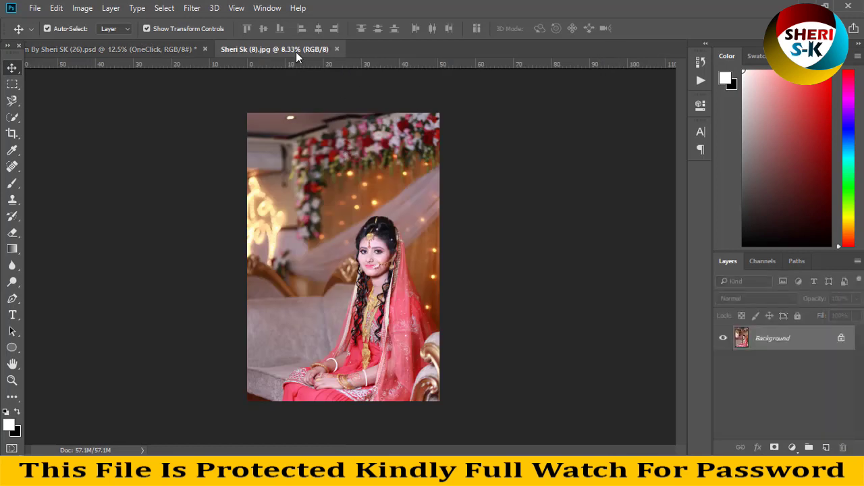
mouse_move(296, 52)
left_mouse_down()
mouse_move(458, 116)
mouse_move(531, 116)
left_mouse_up()
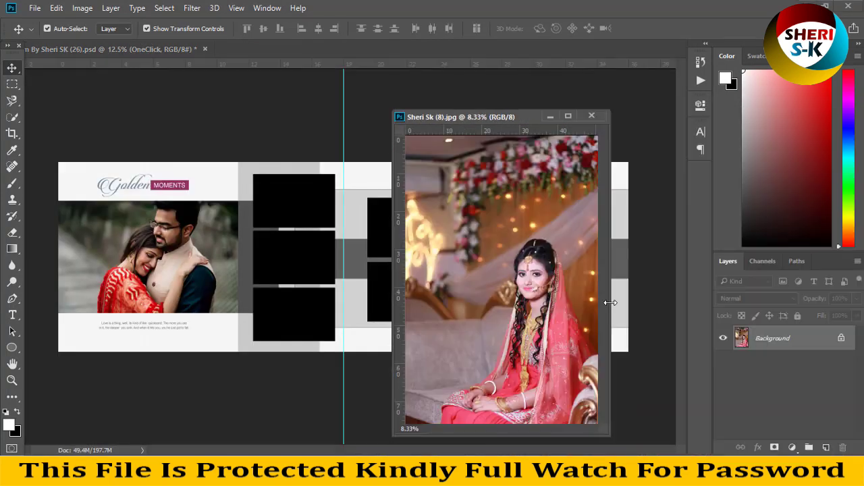
- Copy the bride photo into the spread, close its window, and clip it to the frame
left_click_drag(500, 267, 370, 218)
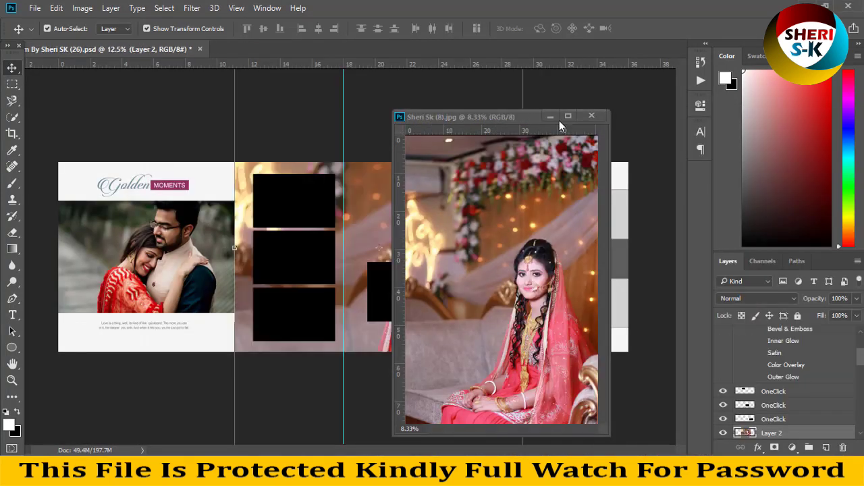
left_click(592, 115)
scroll(776, 378, "down", 1)
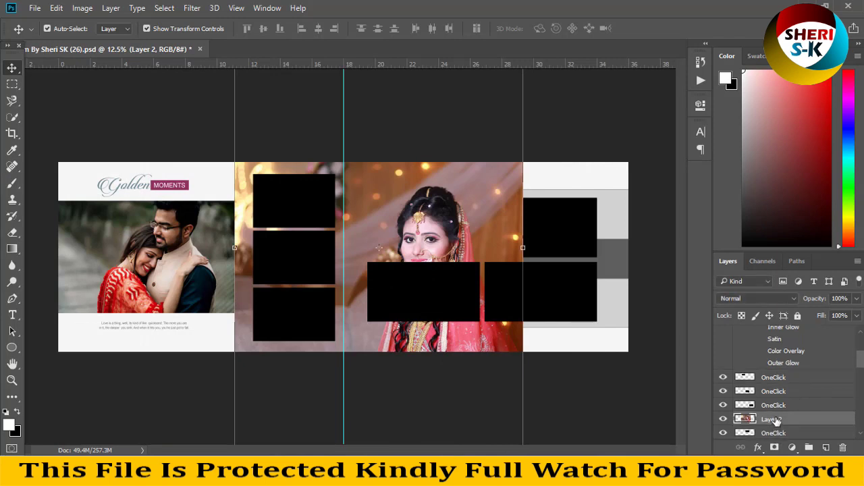
right_click(770, 420)
left_click(646, 247)
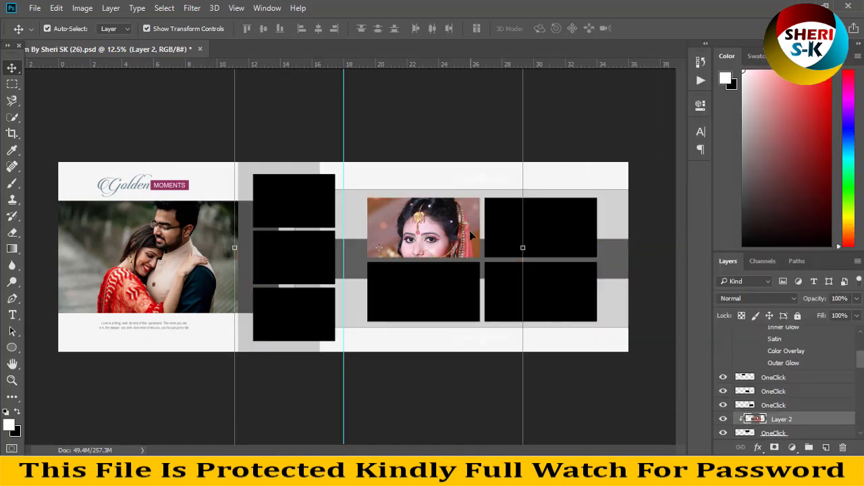
- Free-transform the bride photo down to about 55% and move her face into the frame
key("ctrl+minus")
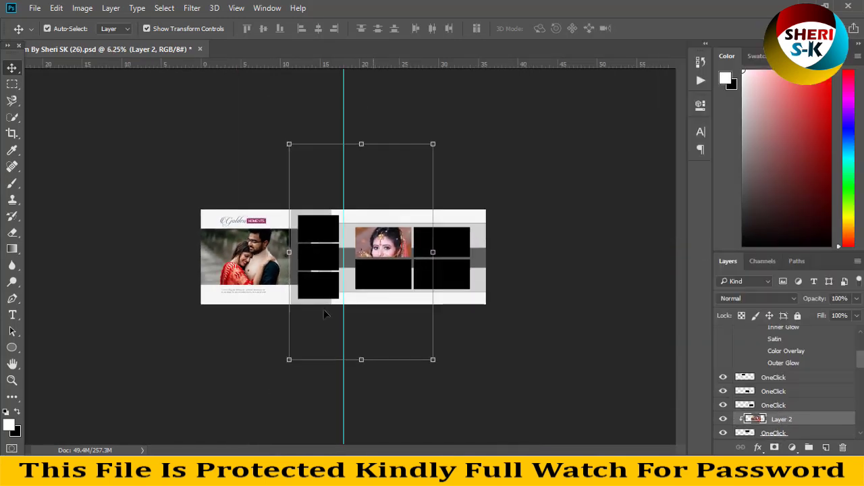
left_click_drag(288, 359, 319, 315)
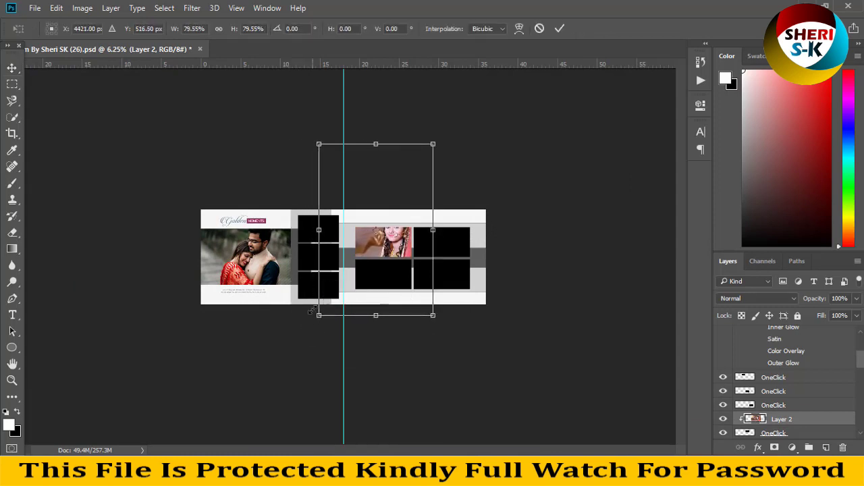
left_click_drag(313, 143, 327, 212)
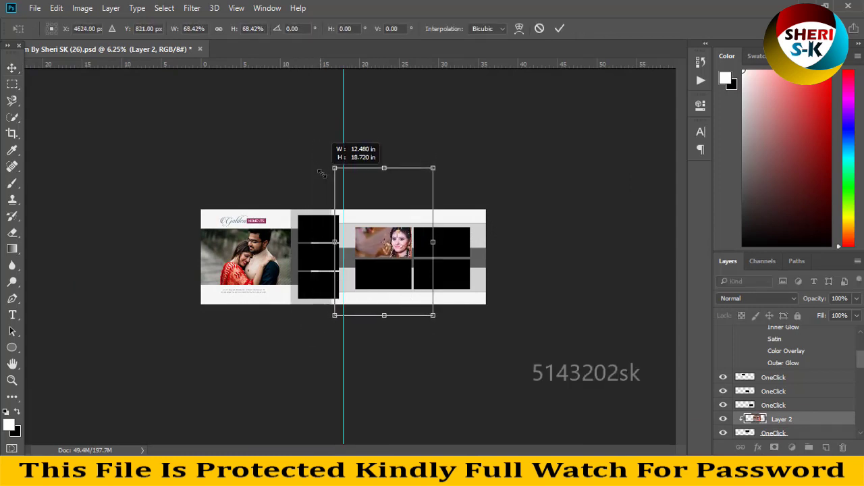
left_click_drag(337, 316, 353, 290)
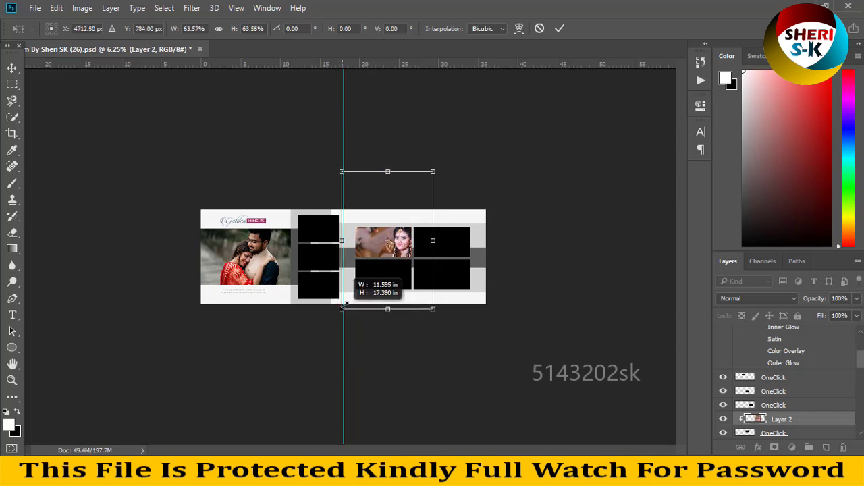
left_click_drag(377, 248, 379, 258)
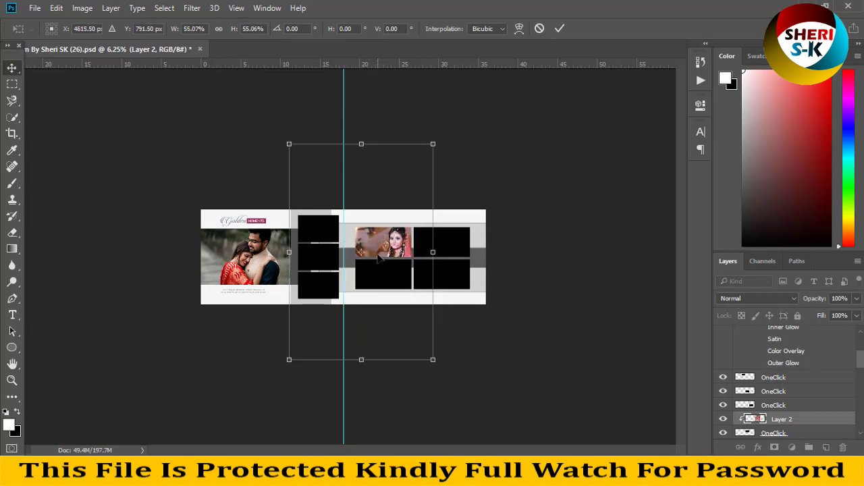
scroll(378, 258, "up", 3)
key("Return")
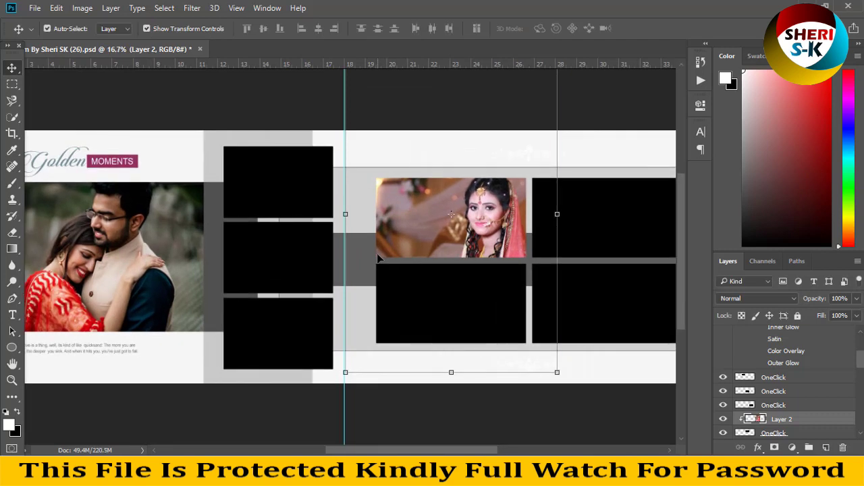
- Zoom in to nudge the bride photo within its frame, then zoom back out to the spread
scroll(378, 258, "up", 1)
scroll(378, 258, "up", 1)
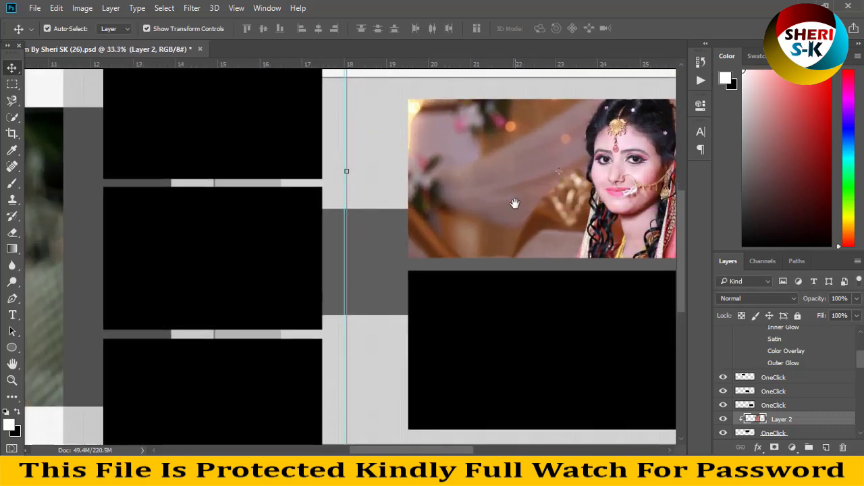
left_click_drag(515, 203, 403, 220)
left_click_drag(484, 174, 495, 181)
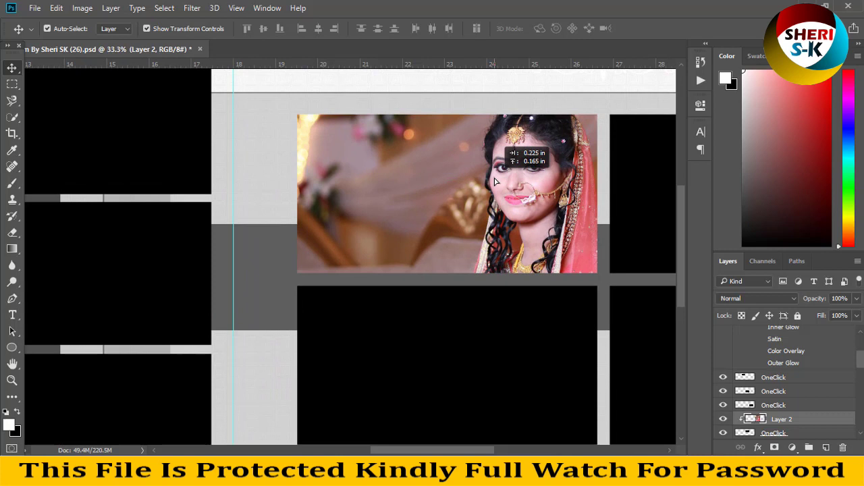
key("ctrl+minus")
key("ctrl+minus")
key("ctrl+minus")
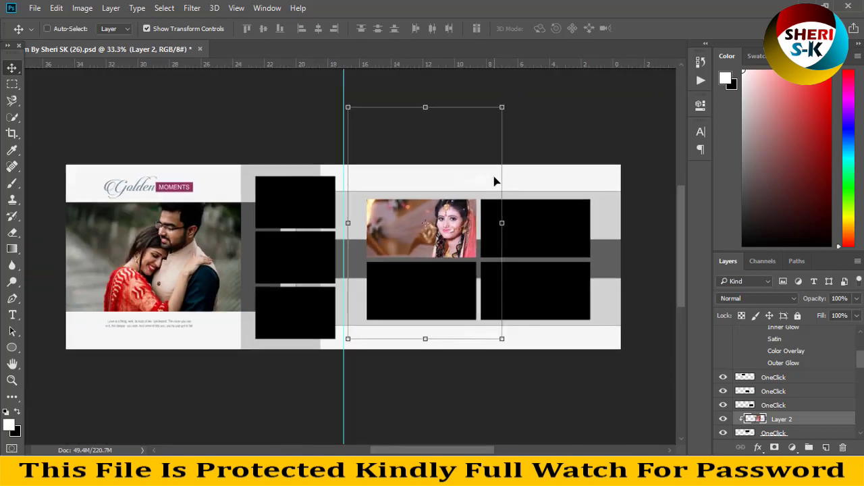
key("ctrl+minus")
left_click(577, 228, "ctrl")
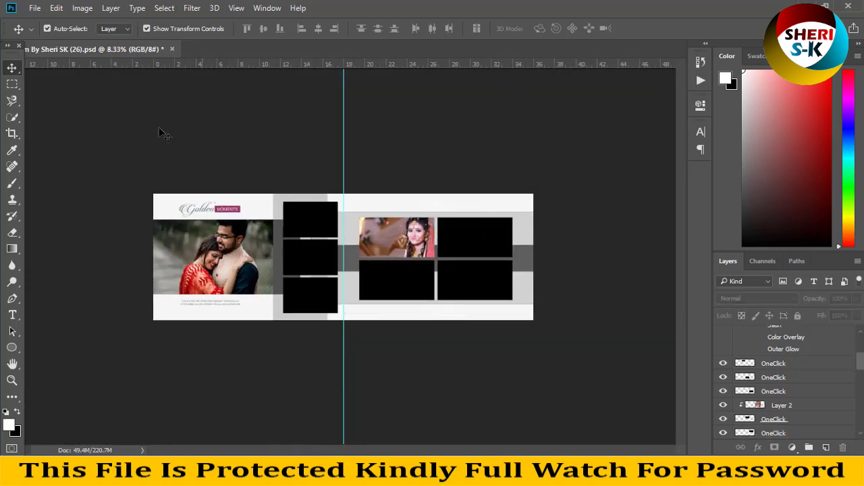
- Close the album without saving and open Album By Sheri SK (60) from the pack folder
left_click(172, 49)
left_click(437, 189)
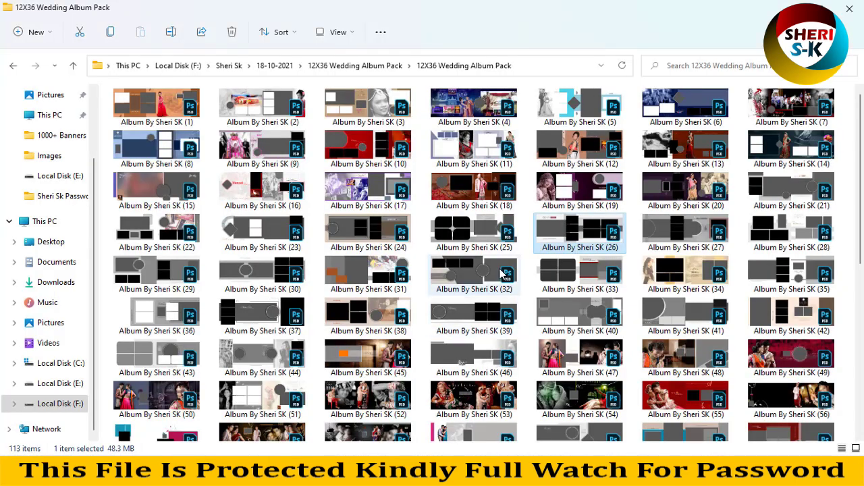
scroll(525, 276, "down", 5)
left_click(476, 221)
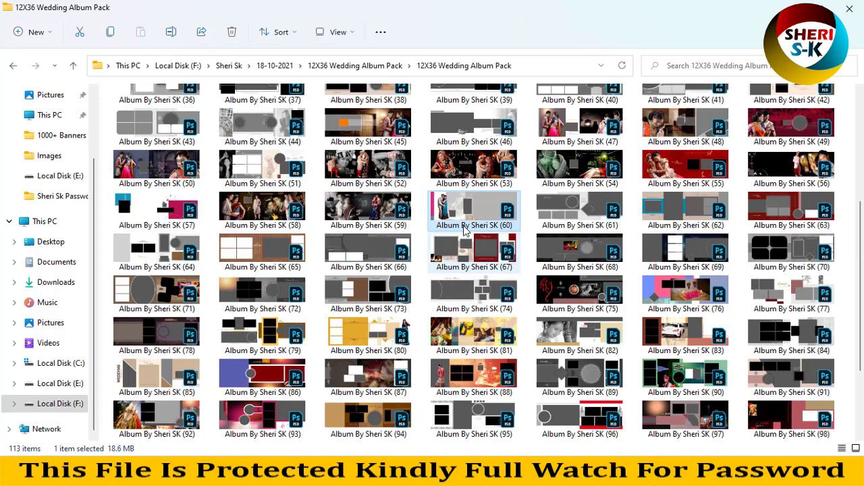
double_click(484, 212)
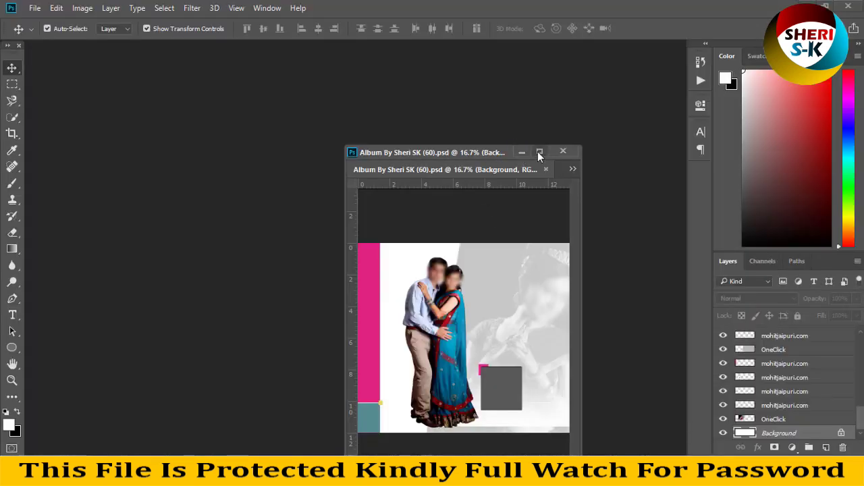
left_click(538, 152)
left_click(593, 209)
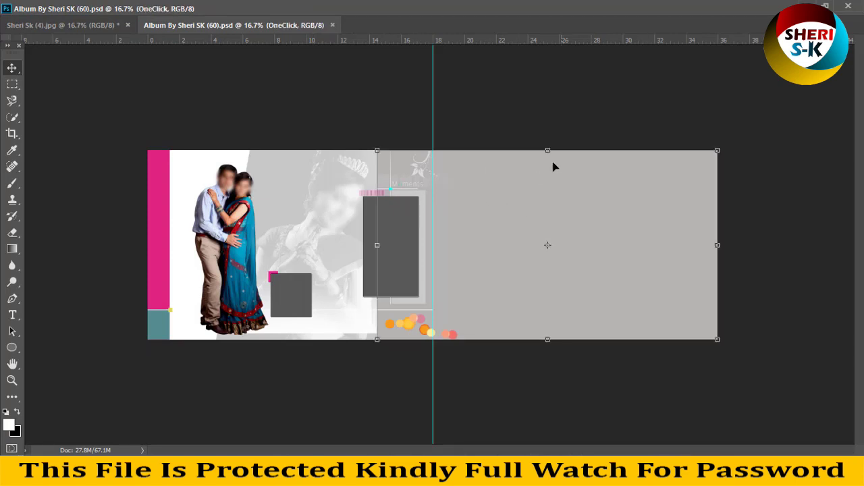
left_click(332, 25)
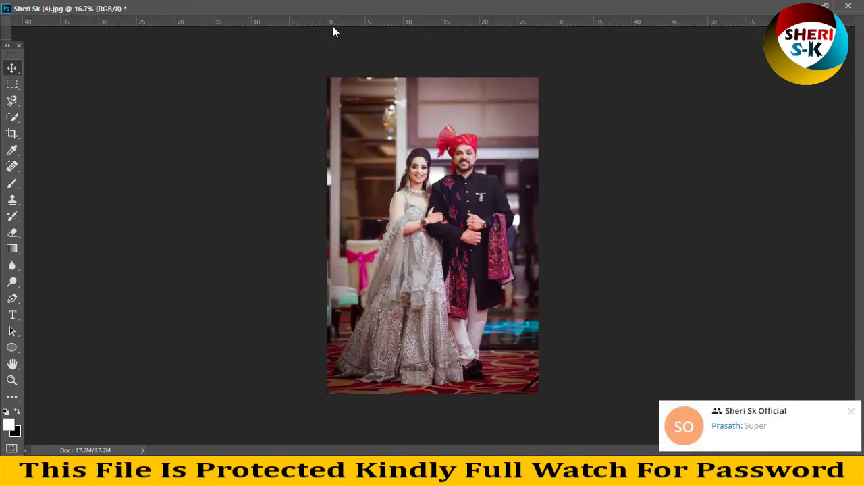
left_click(851, 414)
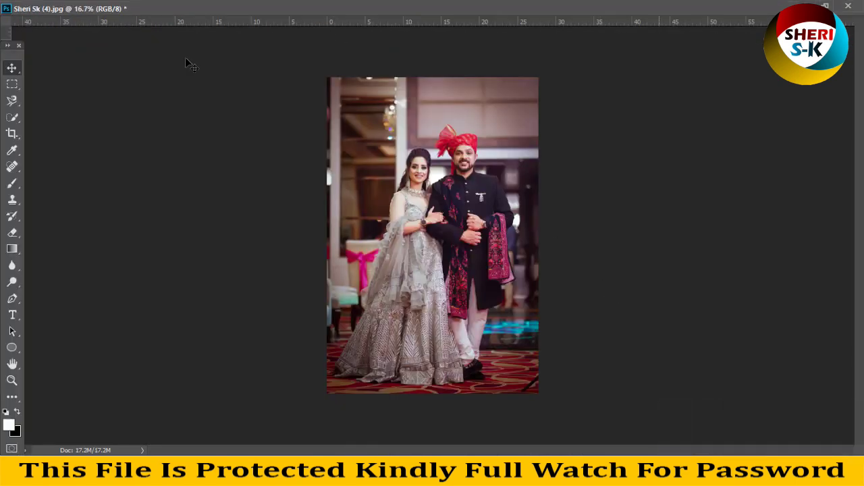
left_click(825, 6)
left_click(563, 151)
left_click(435, 187)
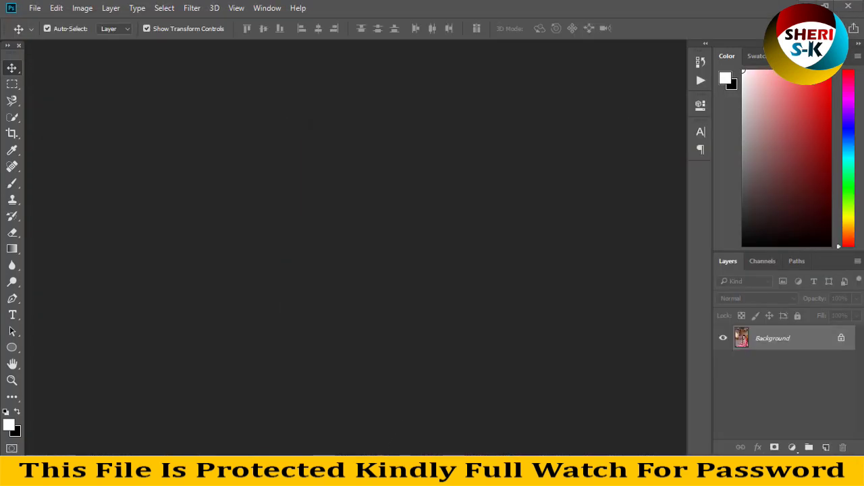
- Scroll the pack folder and open Album By Sheri SK (100), skipping template (101)
scroll(578, 347, "down", 3)
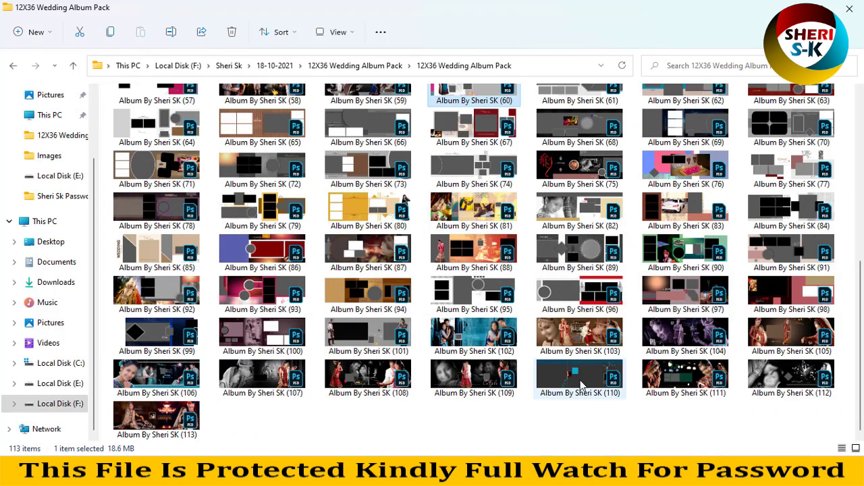
left_click(365, 334)
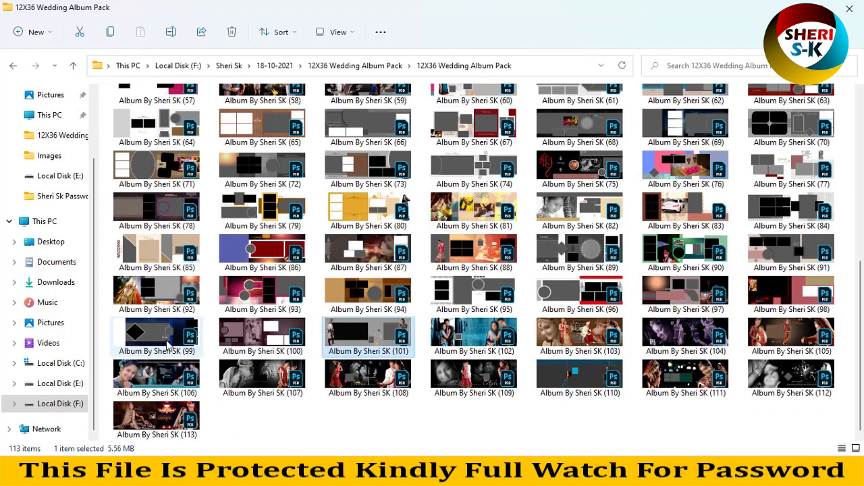
left_click(247, 343)
mouse_move(262, 334)
double_click(254, 337)
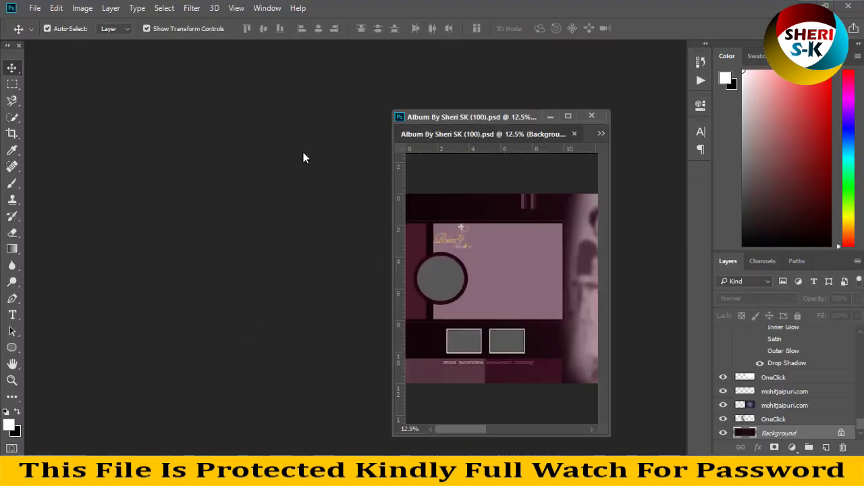
left_click(591, 116)
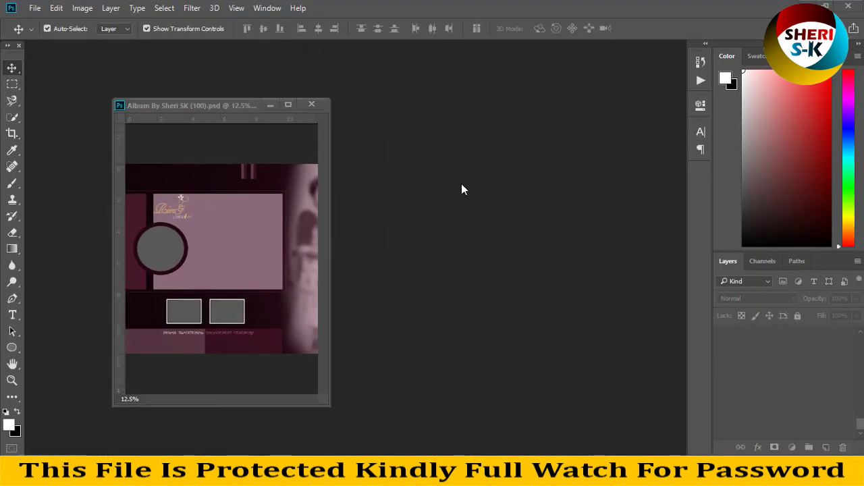
left_click(288, 105)
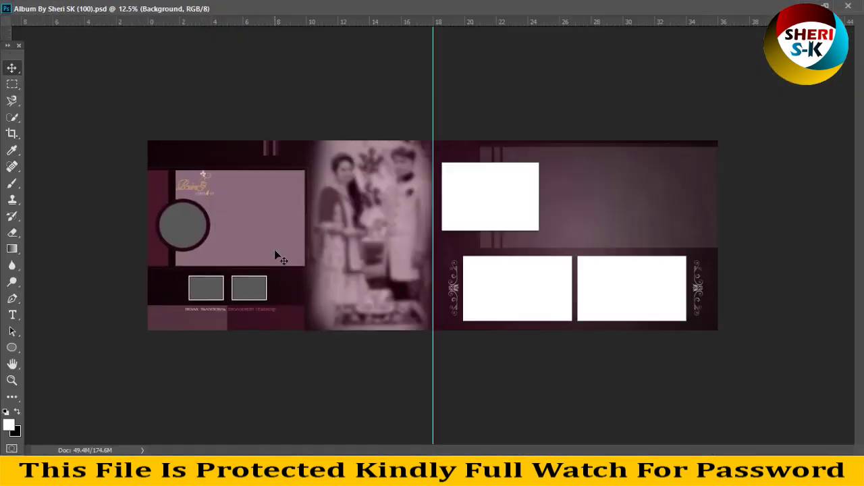
left_click(272, 202)
left_click(533, 190)
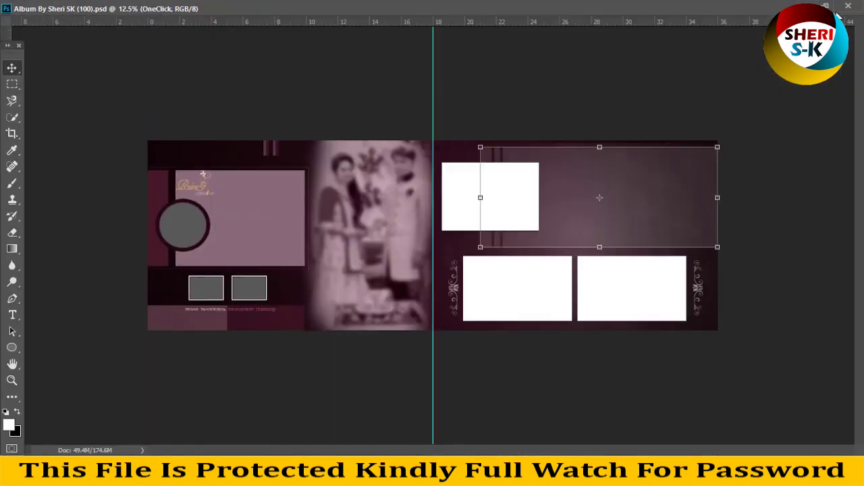
left_click(825, 6)
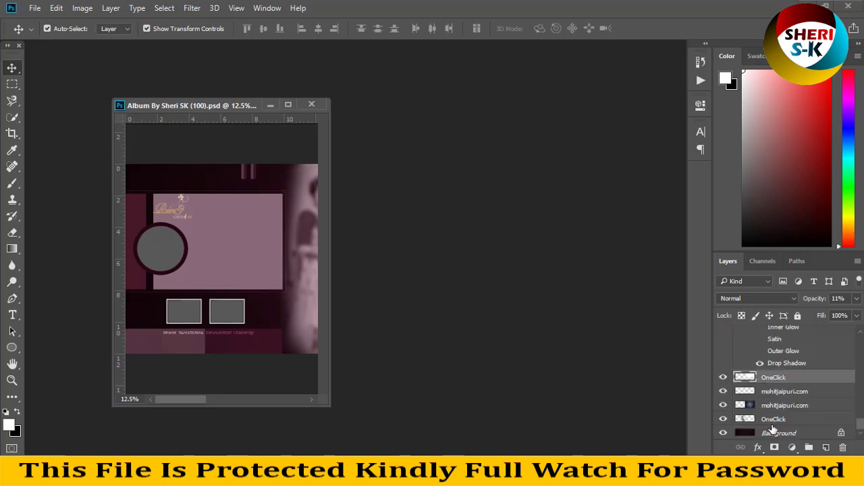
left_click(767, 432)
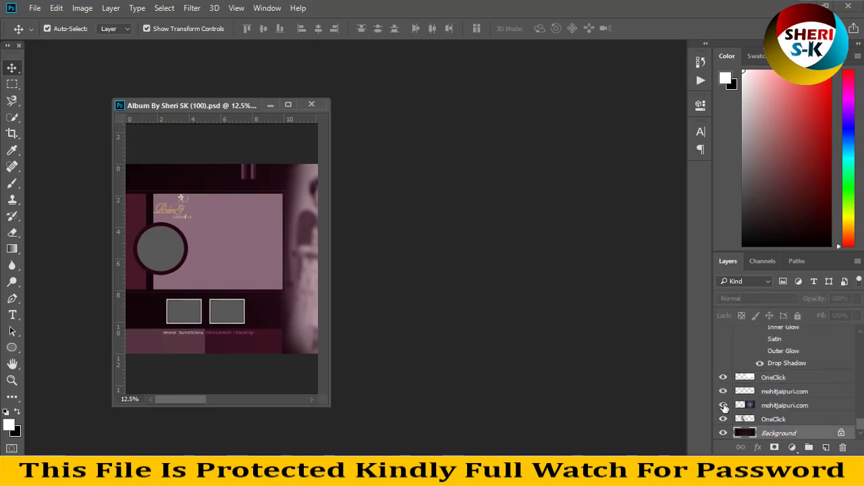
scroll(780, 362, "up", 3)
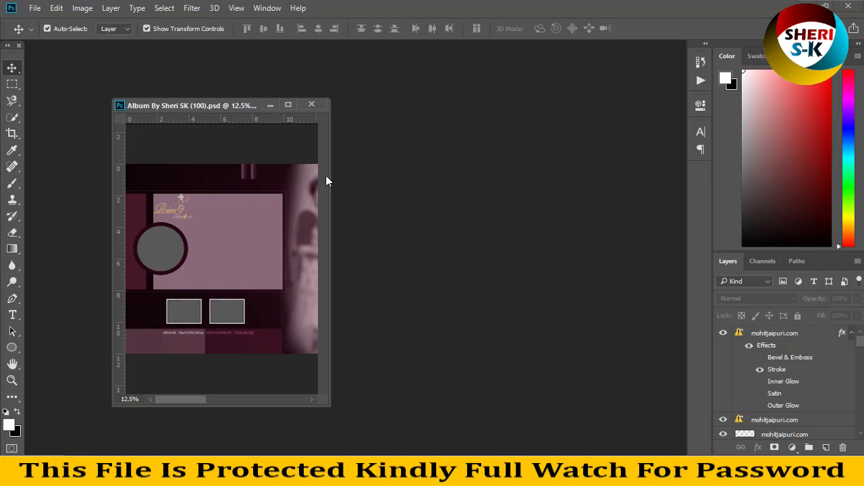
- Close Album By Sheri SK (100) without saving and return to the template folder
left_click(311, 105)
left_click(434, 185)
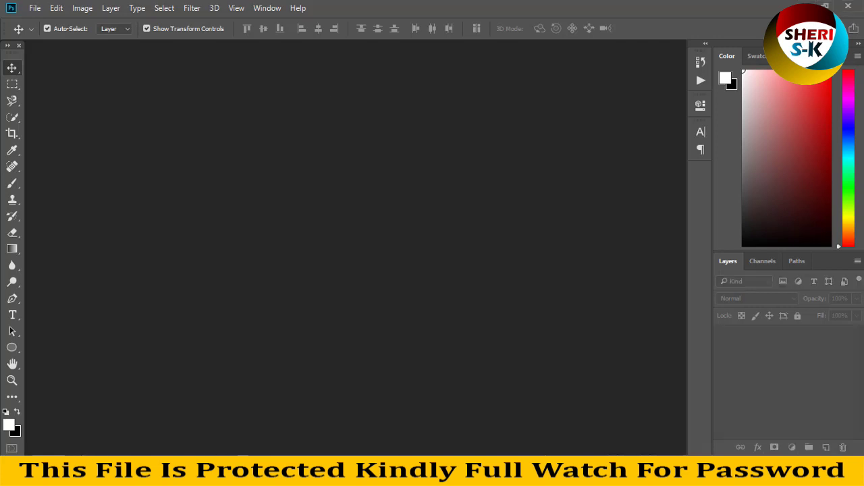
key("alt+Tab")
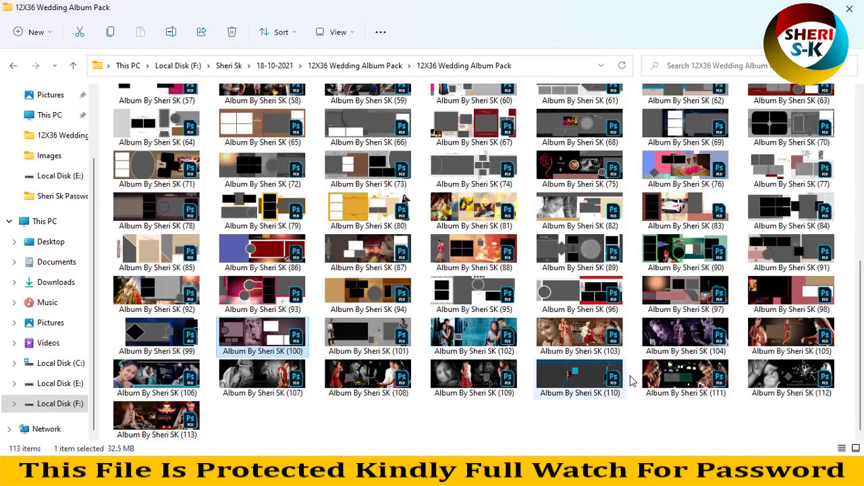
- Select the Album By Sheri SK (15) template in File Explorer
scroll(635, 391, "up", 5)
left_click(688, 320)
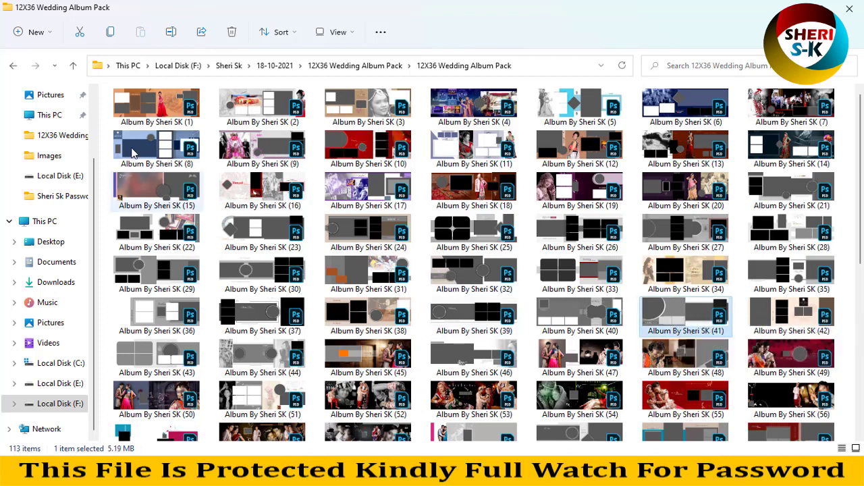
left_click(143, 193)
- Open Album By Sheri SK (15).psd and select the large grey frame layer on the right page
double_click(160, 192)
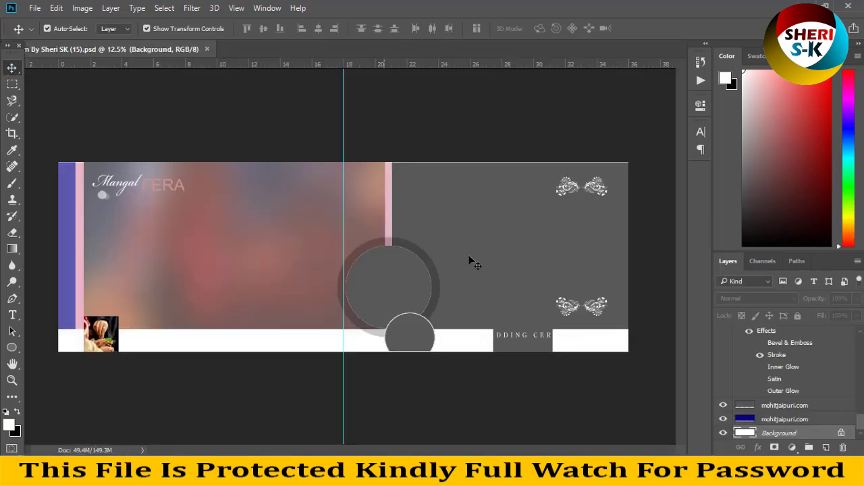
left_click(465, 238)
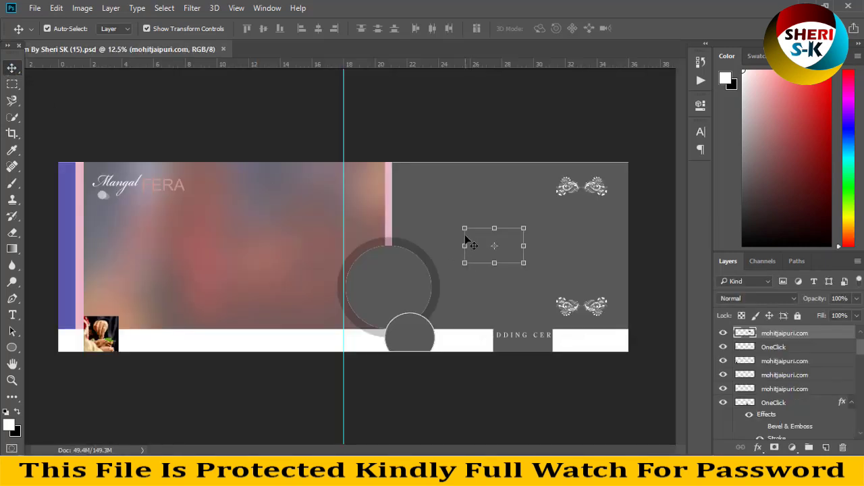
left_click(595, 257)
left_click(500, 239)
left_click(523, 218)
left_click(34, 8)
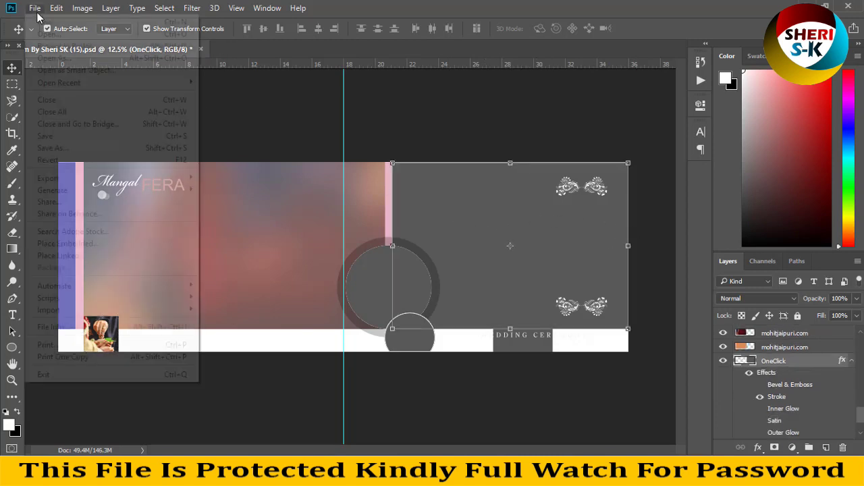
left_click(44, 33)
double_click(413, 121)
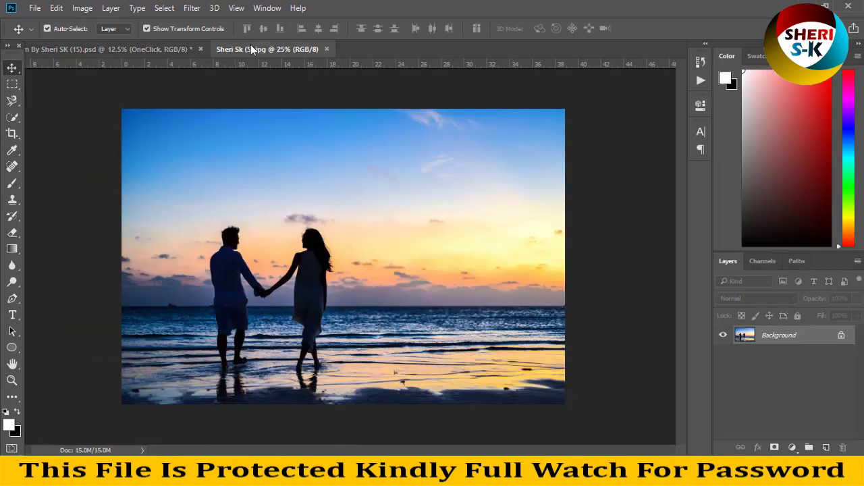
left_click_drag(251, 49, 574, 141)
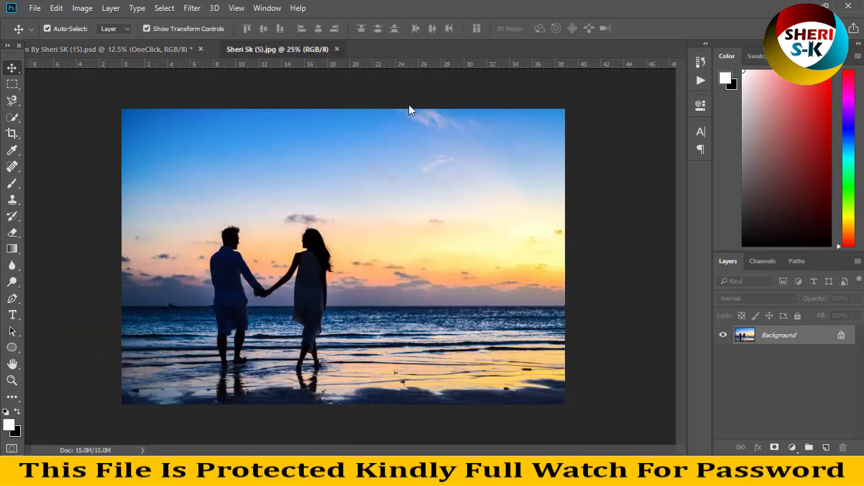
left_click_drag(648, 175, 502, 174)
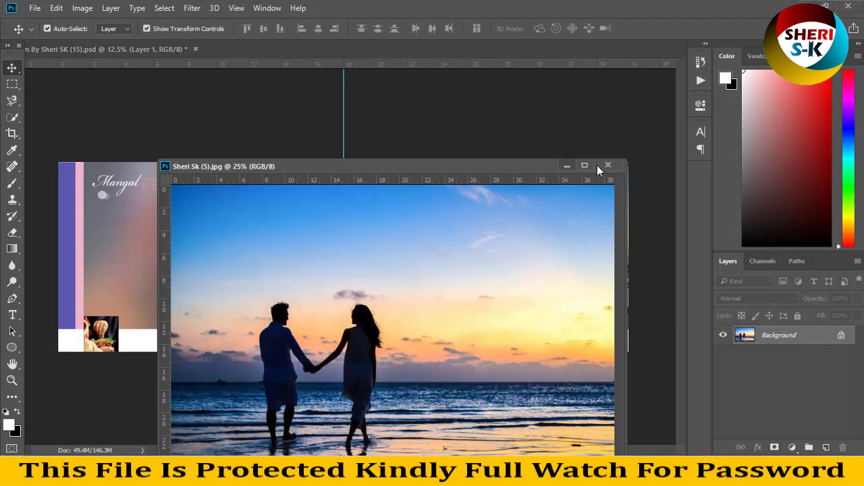
left_click(597, 165)
- Move the beach photo onto the right page, scale it to about 118%, and clip it into the frame
left_click_drag(533, 218, 465, 205)
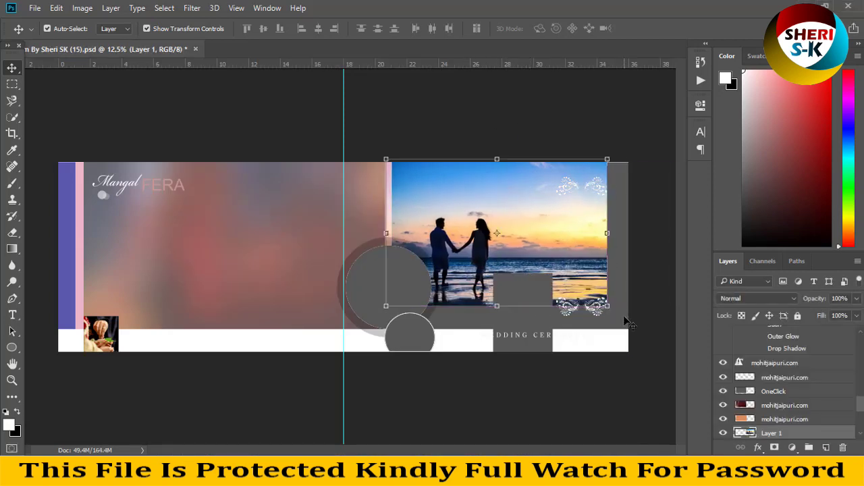
left_click_drag(609, 308, 647, 334)
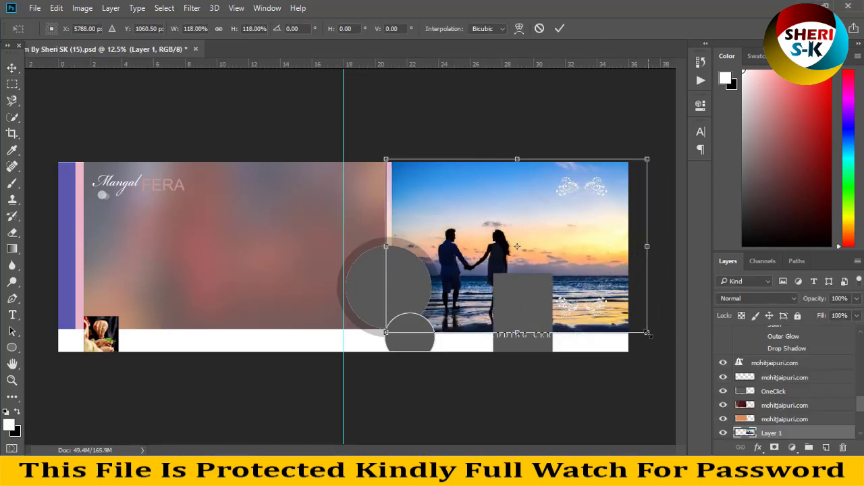
key("Return")
scroll(783, 405, "down", 1)
right_click(772, 419)
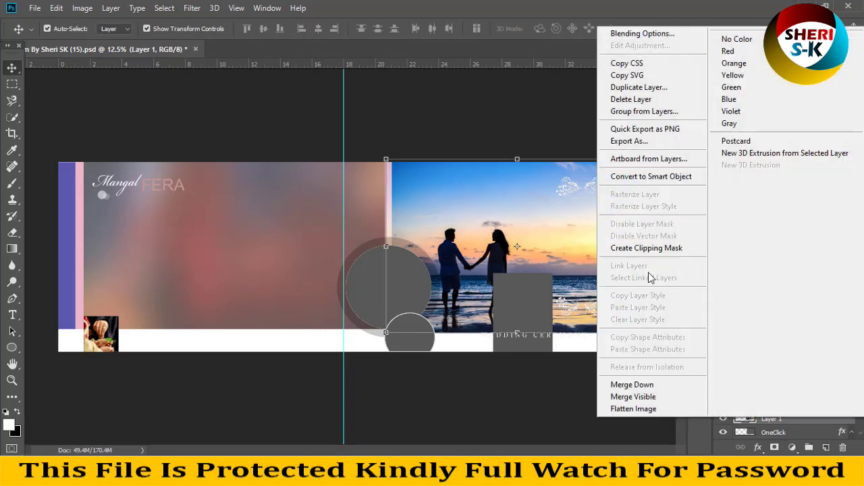
left_click(636, 247)
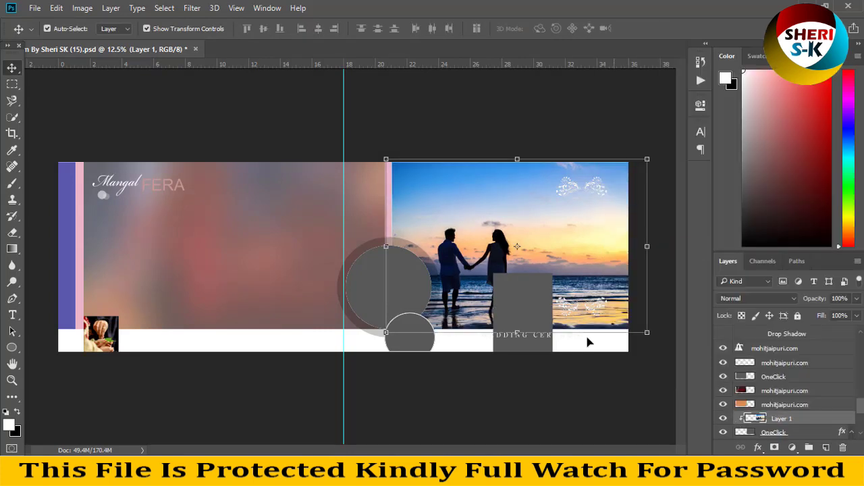
- Select the circle frame and left-page blurred rectangle, then deselect the layer
left_click(392, 272)
left_click(240, 219)
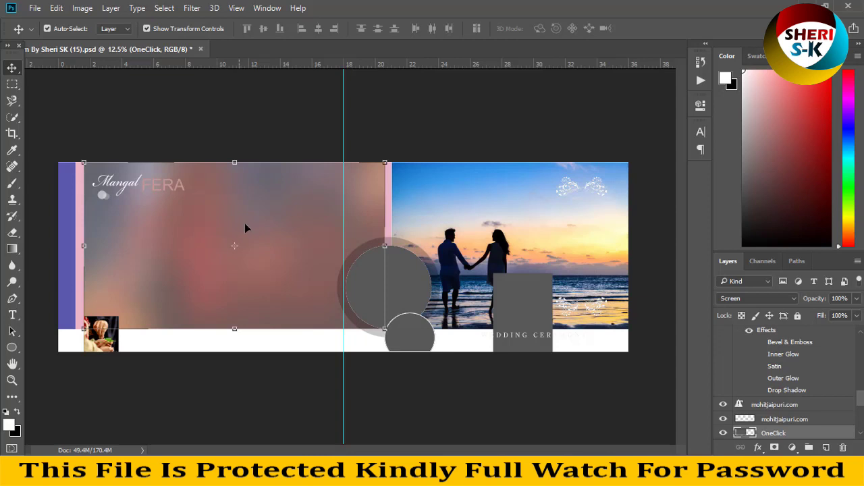
left_click(249, 128)
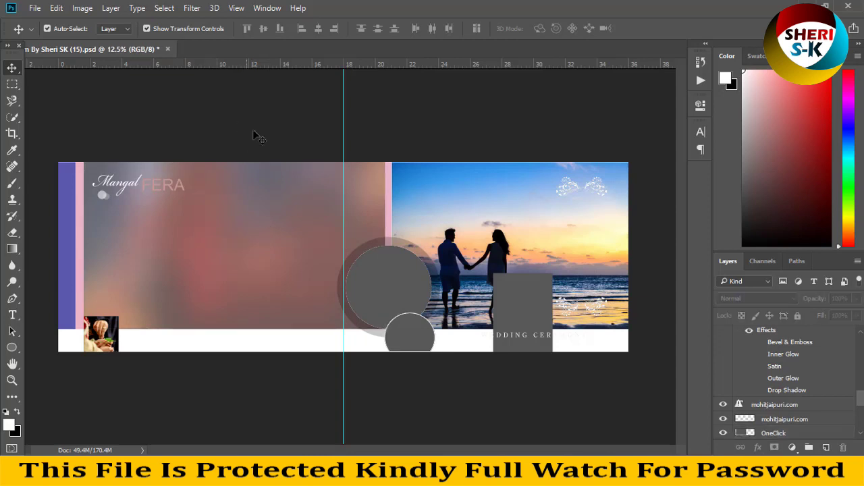
left_click(35, 9)
left_click(42, 33)
left_click(216, 121)
left_click(756, 435)
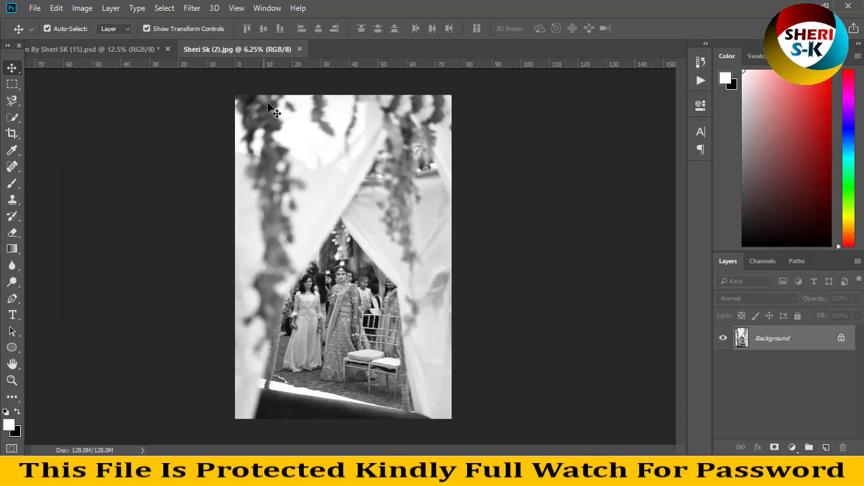
left_click_drag(267, 49, 389, 204)
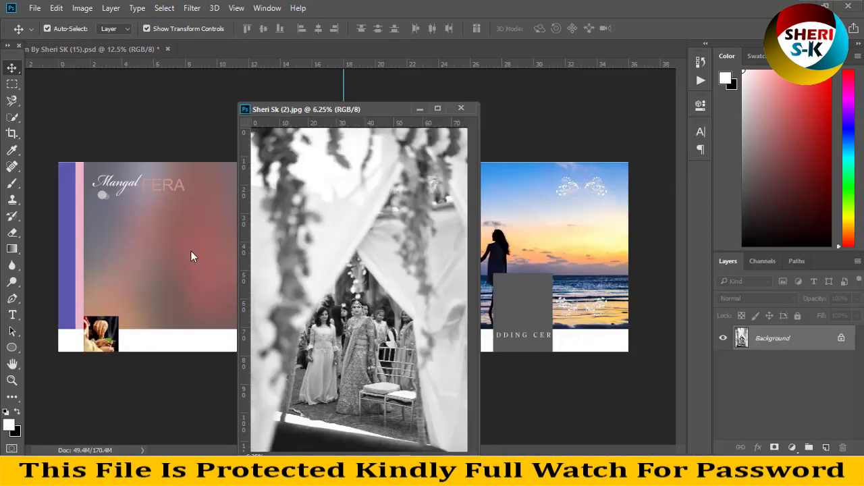
left_click(315, 255)
left_click_drag(314, 254, 200, 230)
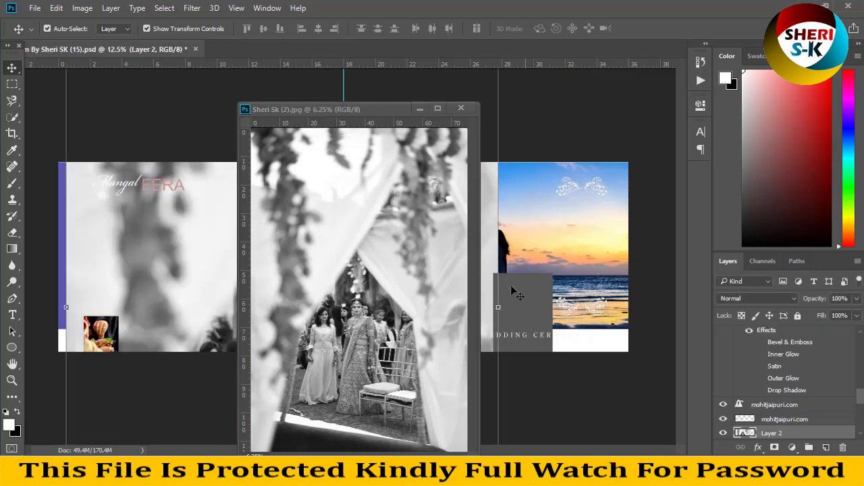
- Clip the bridal photo into the left-page frame and close its separate window
scroll(788, 418, "down", 1)
right_click(783, 403)
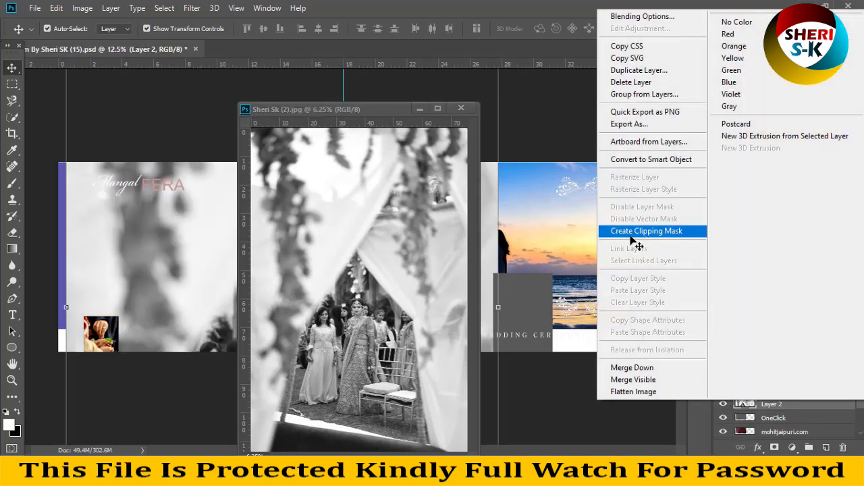
left_click(641, 230)
left_click(418, 109)
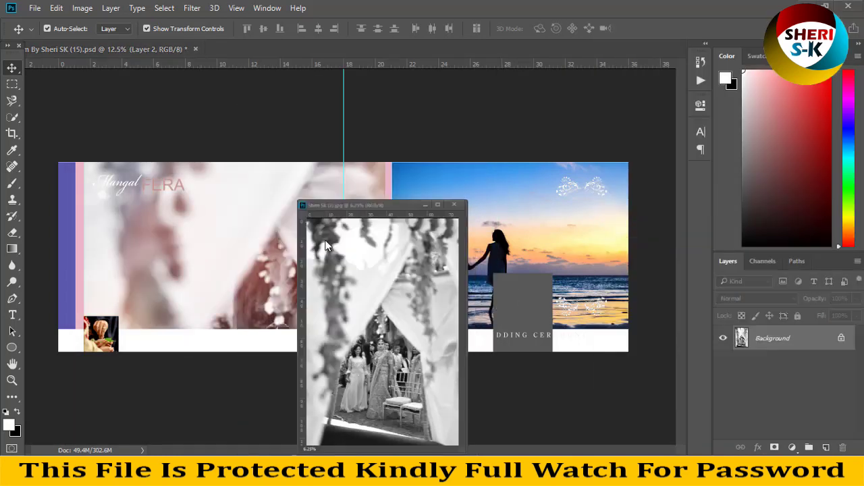
- Position the bridal photo within the left frame and enlarge it to about 103%
mouse_move(257, 287)
left_mouse_down()
mouse_move(246, 179)
mouse_move(261, 226)
left_mouse_up()
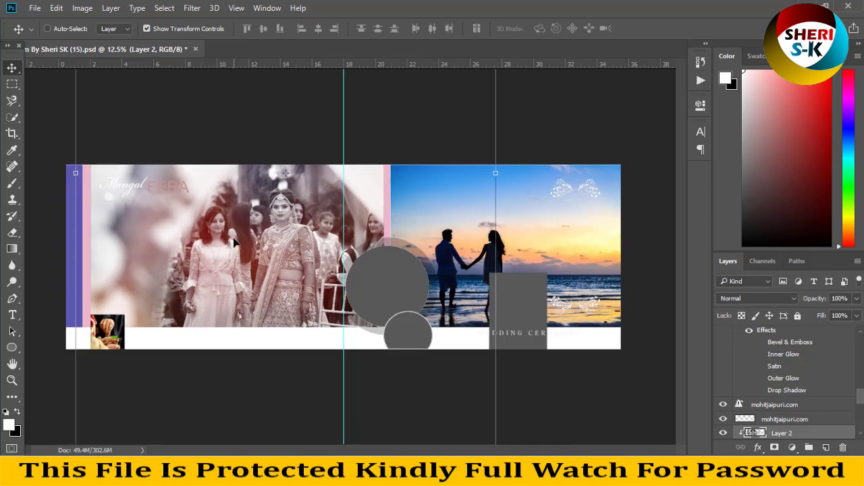
key("ctrl+minus")
left_click_drag(202, 383, 199, 382)
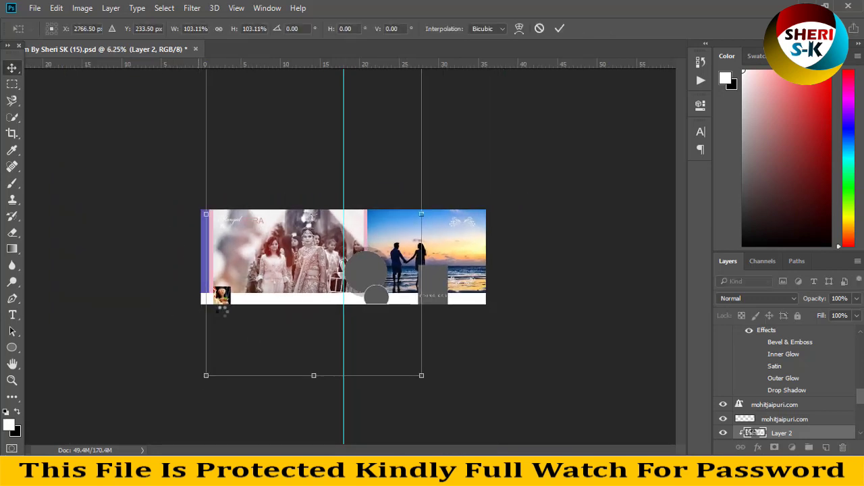
key("Return")
key("ctrl+plus")
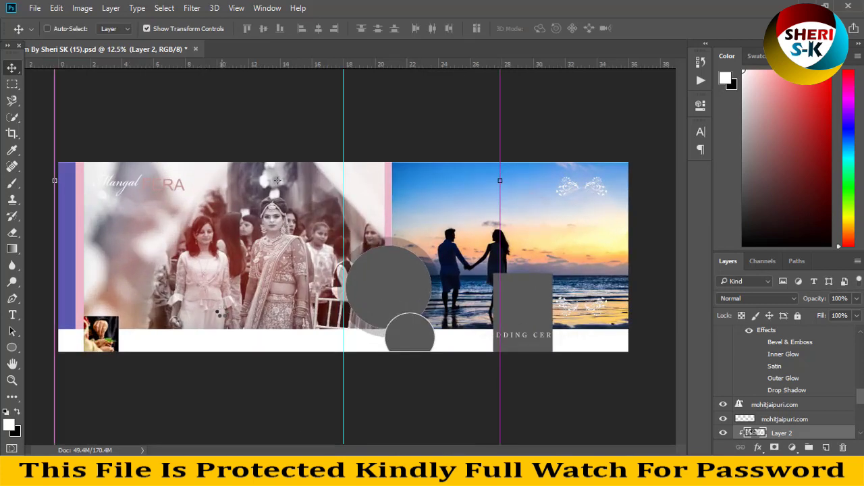
- Check the circle and grey frame layers, then close Album By Sheri SK (15).psd, discarding changes
left_click(398, 284)
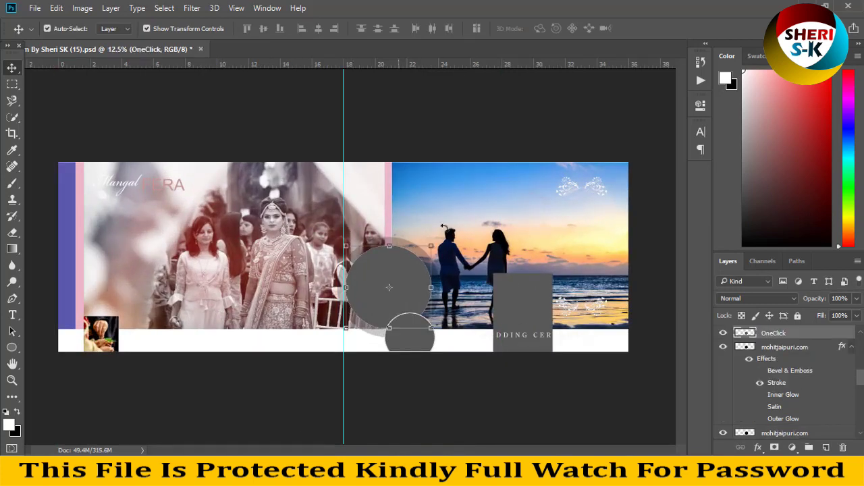
left_click(499, 314)
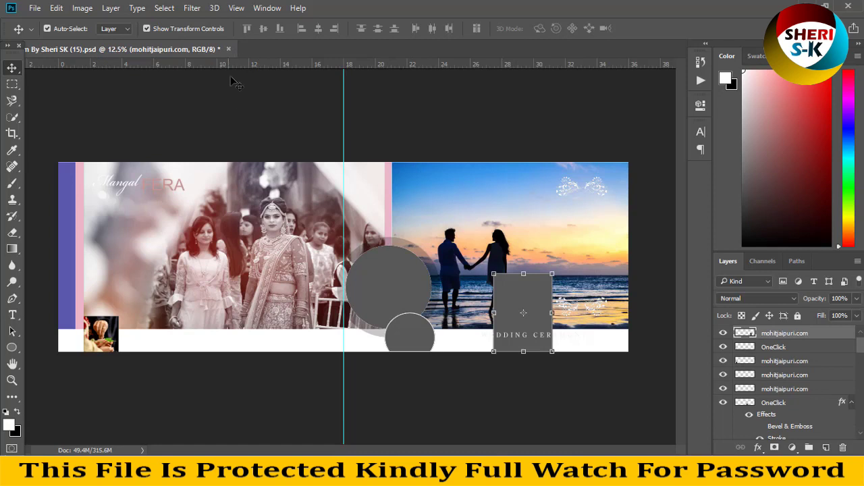
left_click(229, 50)
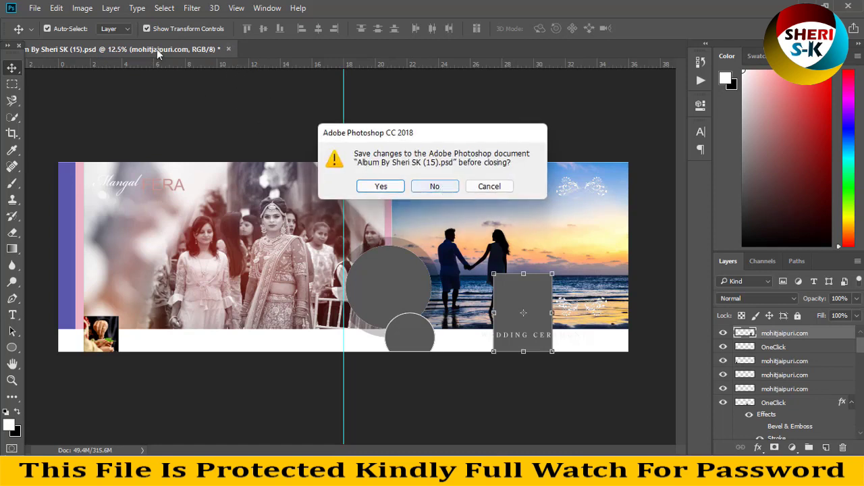
left_click(436, 187)
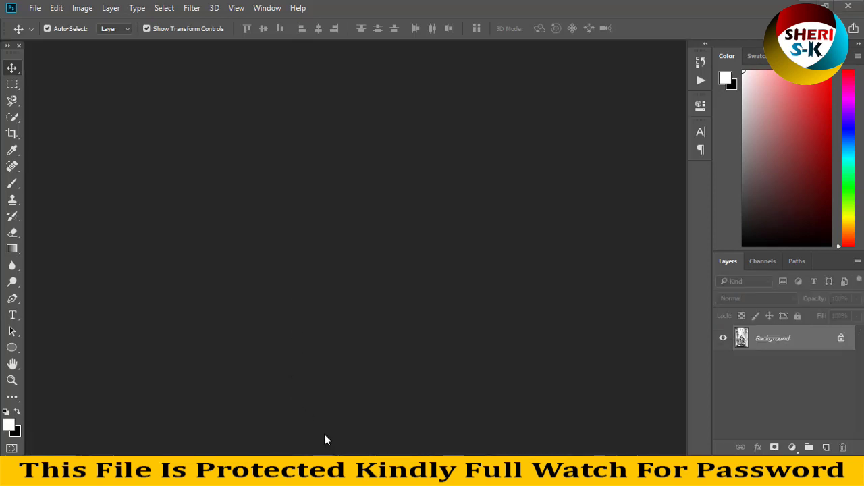
scroll(370, 289, "up", 3)
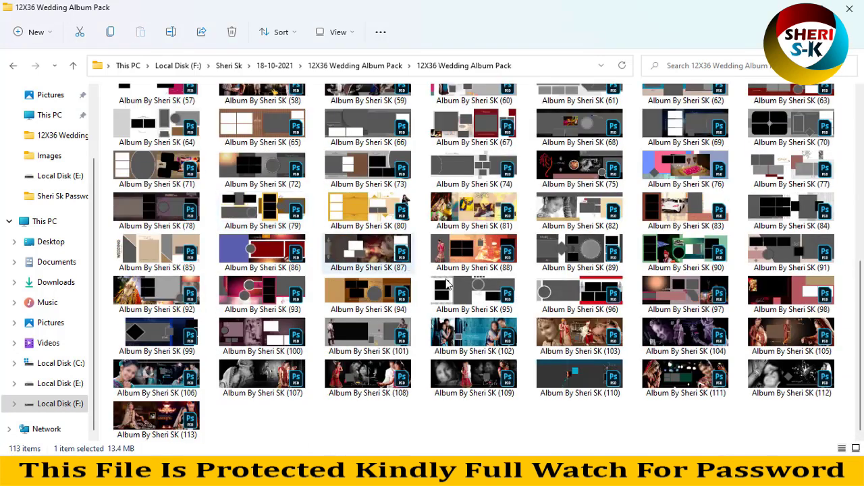
left_click(370, 115)
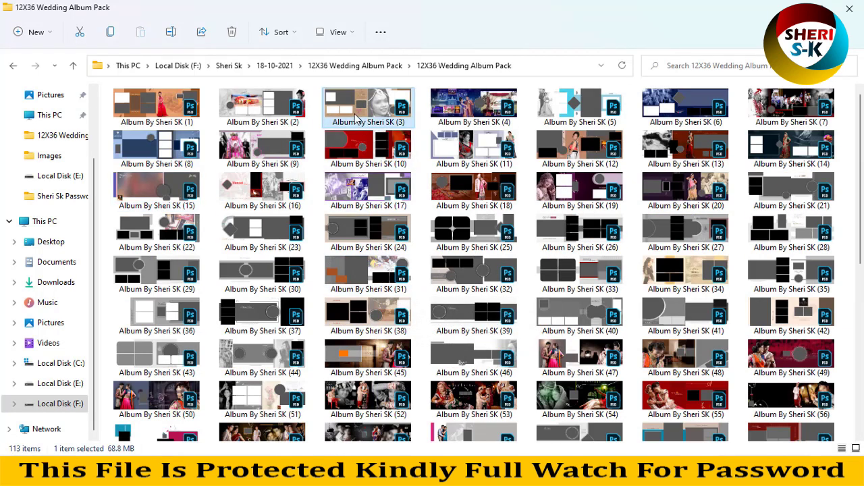
left_click(273, 112)
left_click(154, 159)
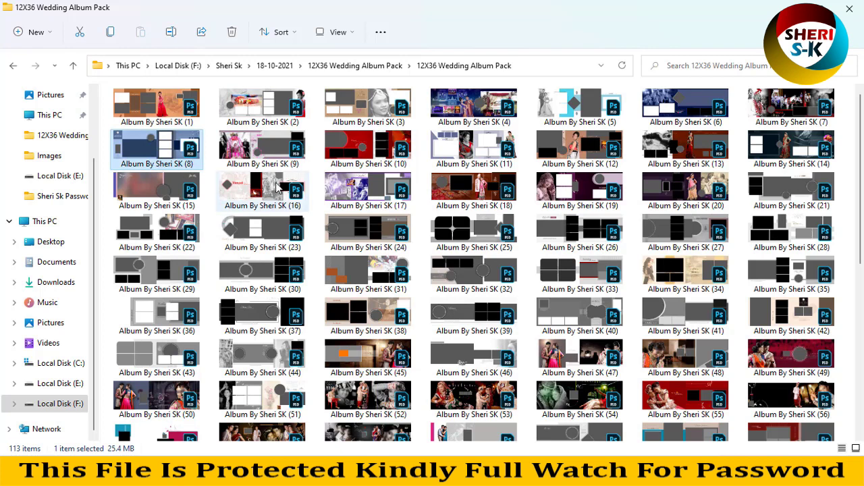
scroll(276, 189, "down", 5)
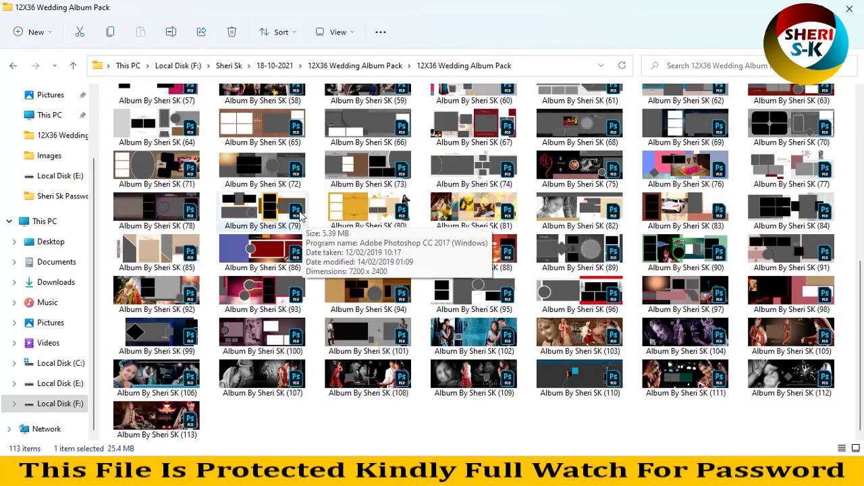